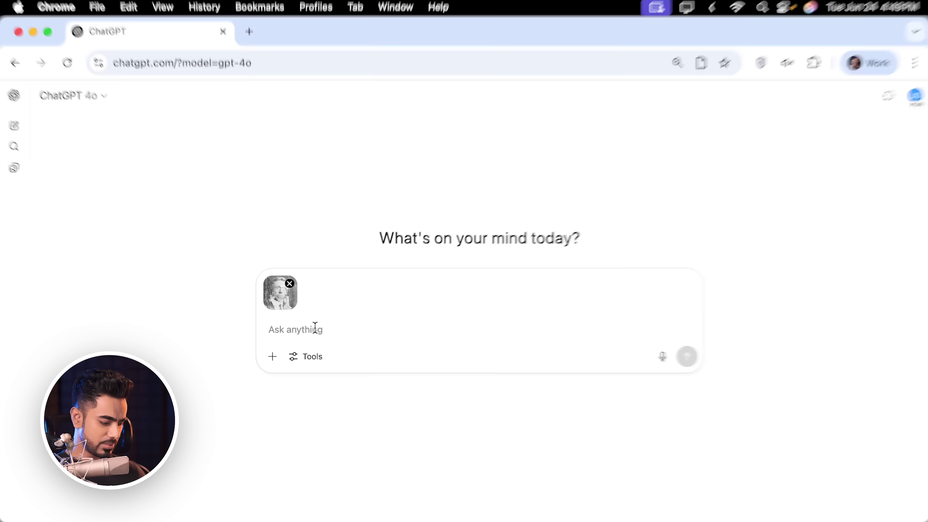
Send the attached damaged portrait to ChatGPT with 'fix this photo' and preview the original full size.
{"action": "left_click", "coordinate": [315, 327]}
{"action": "type", "text": "fix t"}
{"action": "type", "text": "his photo"}
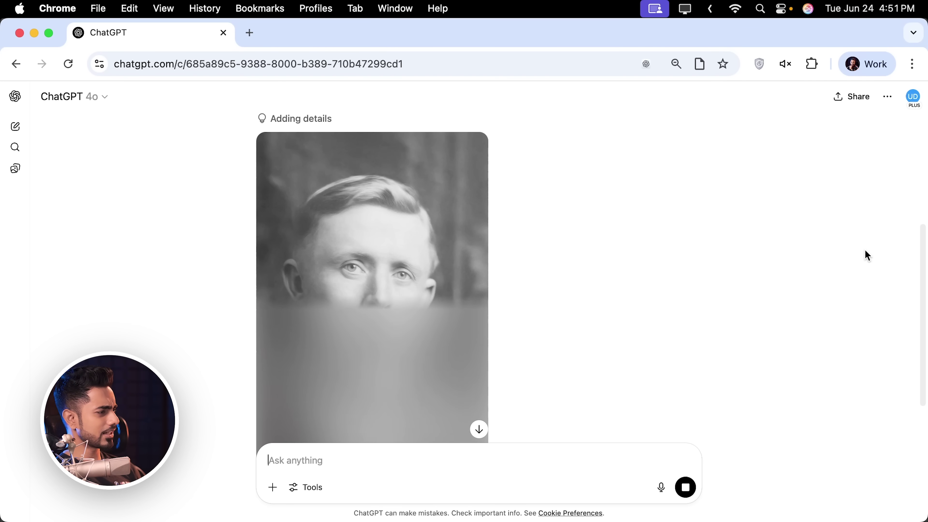
{"action": "scroll", "coordinate": [414, 240], "scroll_direction": "down", "scroll_amount": 3}
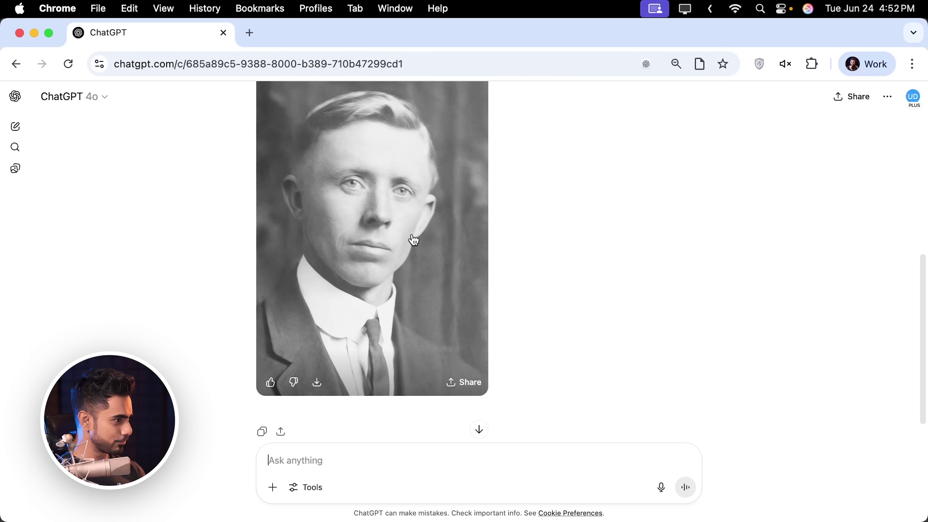
{"action": "scroll", "coordinate": [414, 240], "scroll_direction": "up", "scroll_amount": 10}
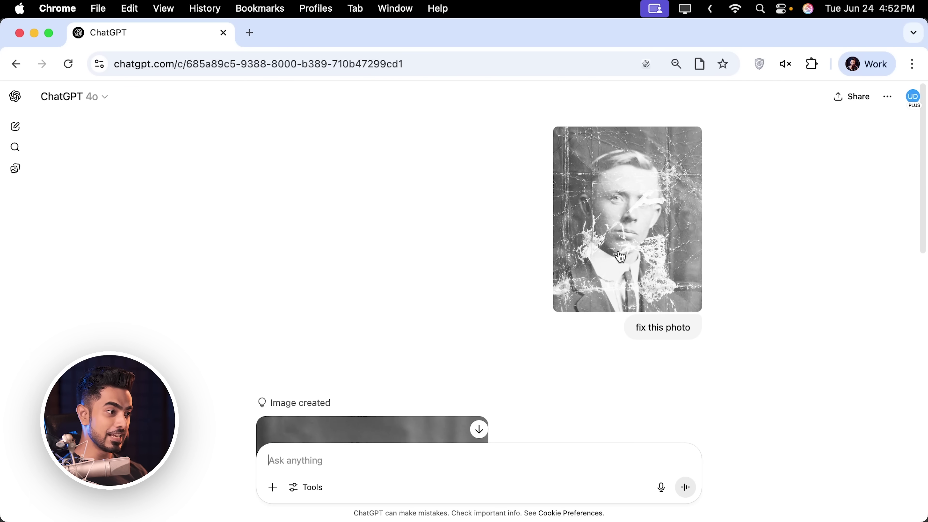
{"action": "left_click", "coordinate": [653, 238]}
{"action": "left_click", "coordinate": [703, 279]}
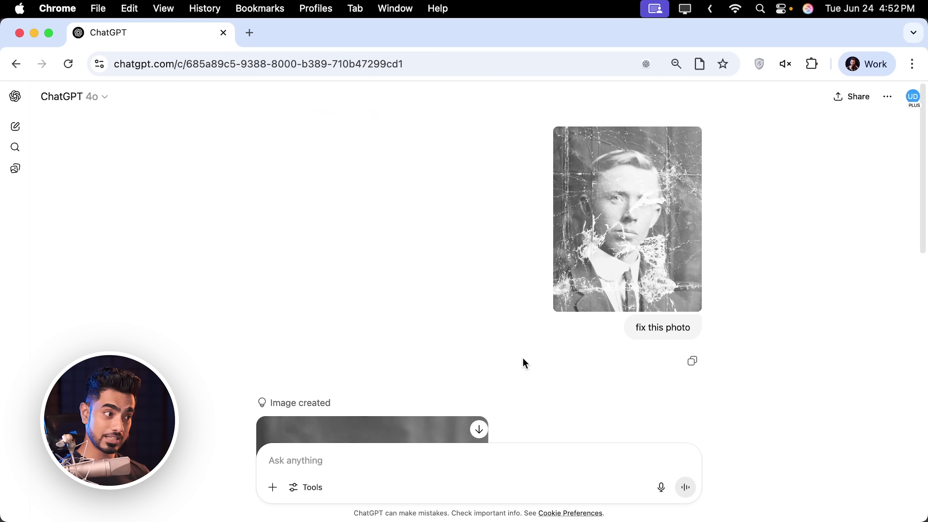
Scroll down to the restored portrait ChatGPT generated.
{"action": "scroll", "coordinate": [523, 323], "scroll_direction": "down", "scroll_amount": 9}
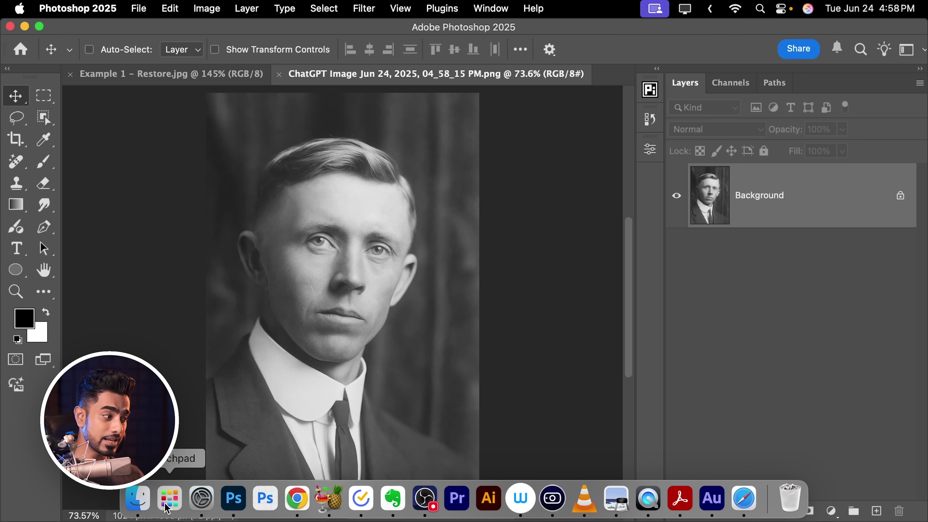
Drag Example 1 - Restore.jpg in from Finder as a layer, shrunk and moved to the top-left corner.
{"action": "left_click", "coordinate": [137, 499]}
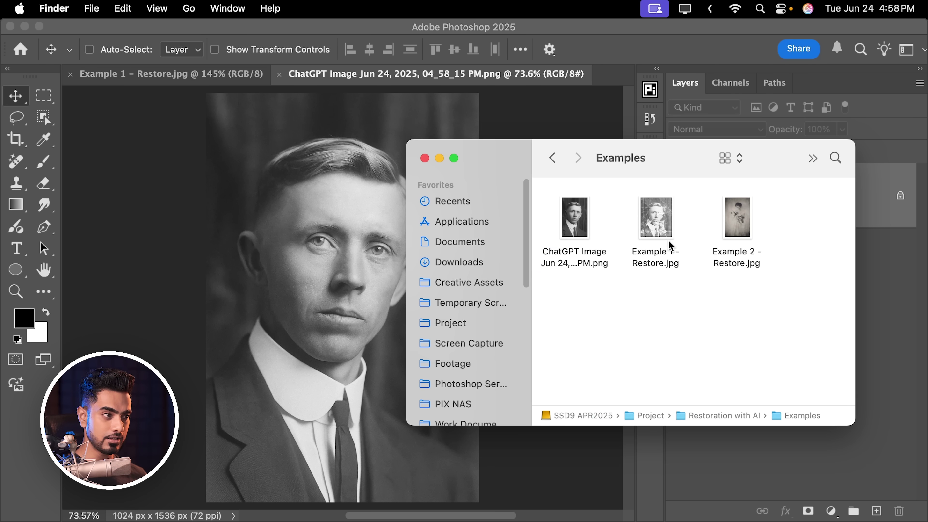
{"action": "left_click", "coordinate": [653, 230]}
{"action": "left_click_drag", "start_coordinate": [657, 236], "coordinate": [294, 199]}
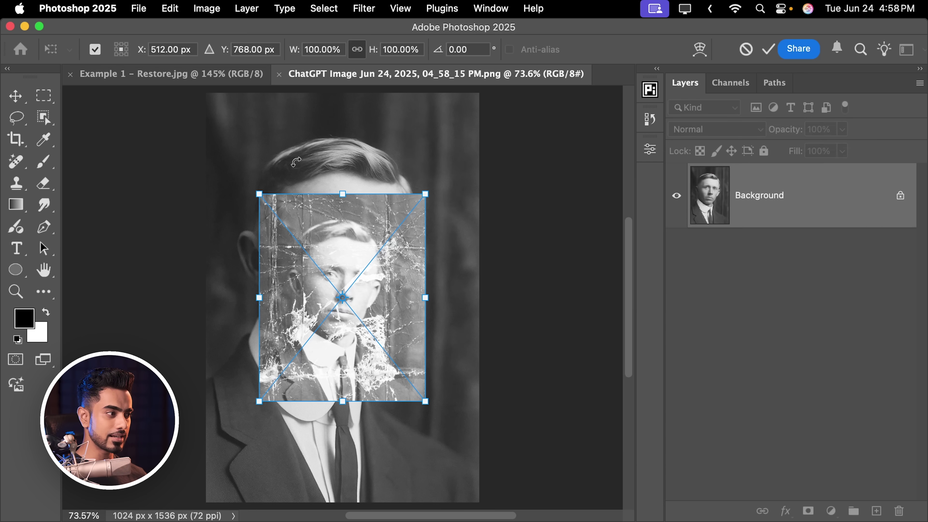
{"action": "left_click_drag", "start_coordinate": [356, 257], "coordinate": [284, 137]}
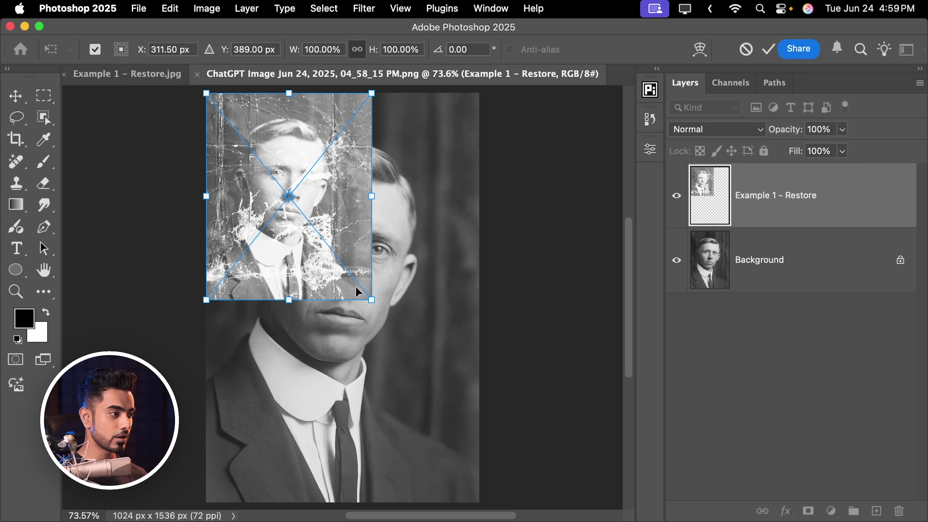
{"action": "left_click_drag", "start_coordinate": [369, 299], "coordinate": [306, 217]}
{"action": "key", "text": "Return"}
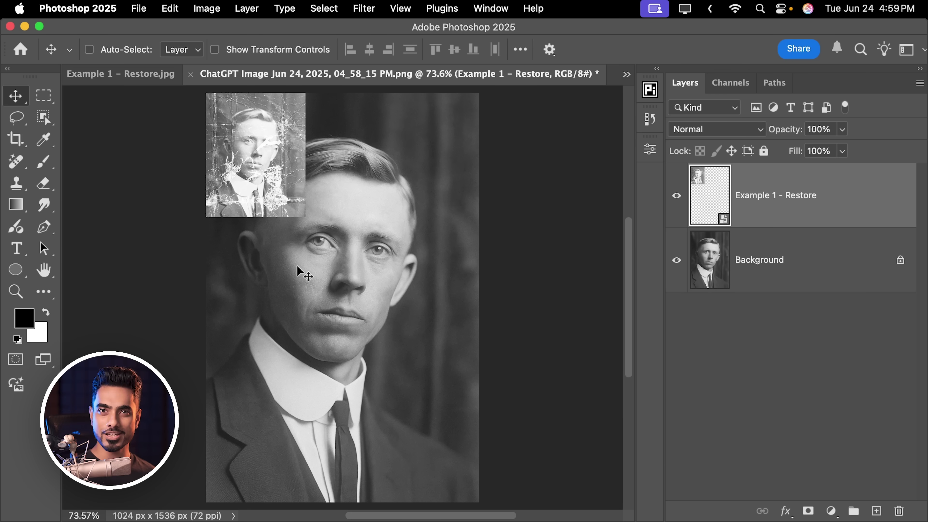
Resize the image to 2000 px wide (2000 × 3000 px) and zoom in on the old photo's detail.
{"action": "left_click", "coordinate": [213, 8]}
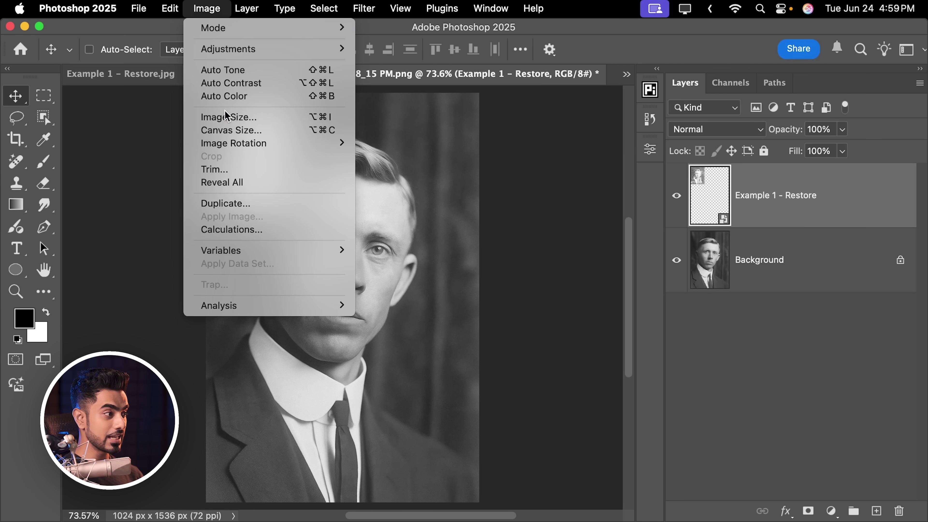
{"action": "left_click", "coordinate": [228, 117]}
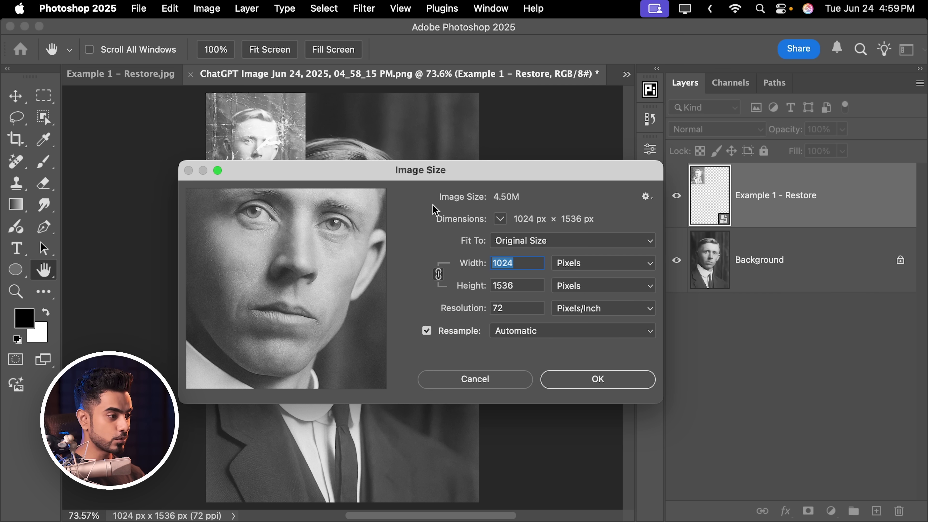
{"action": "type", "text": "2000"}
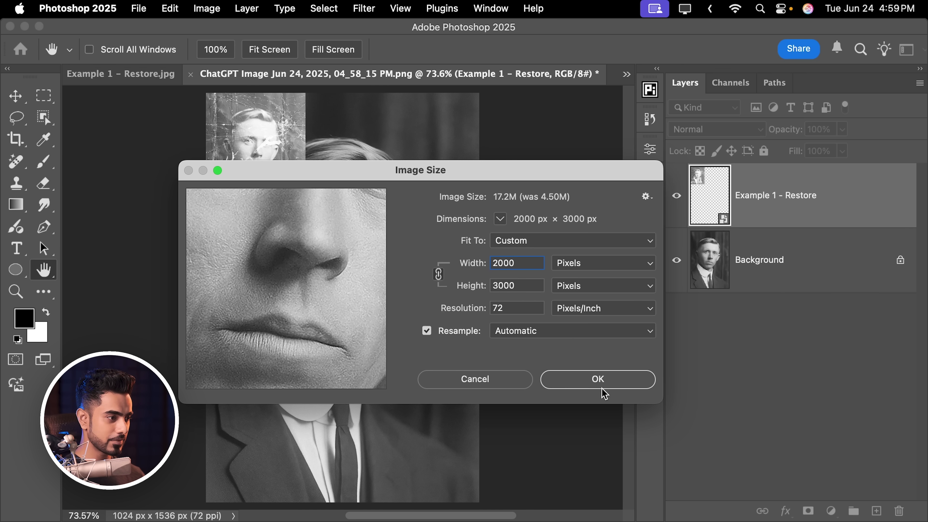
{"action": "left_click", "coordinate": [585, 379]}
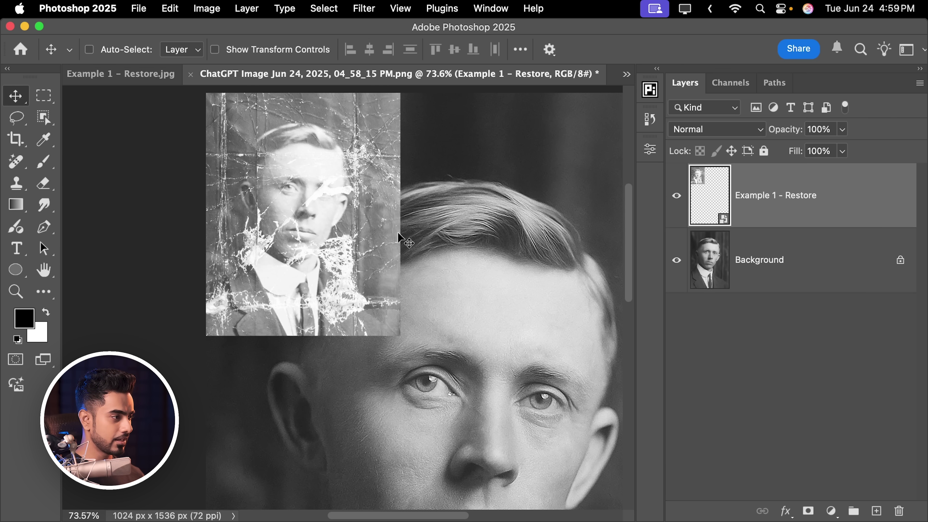
{"action": "left_click_drag", "start_coordinate": [300, 227], "coordinate": [344, 234]}
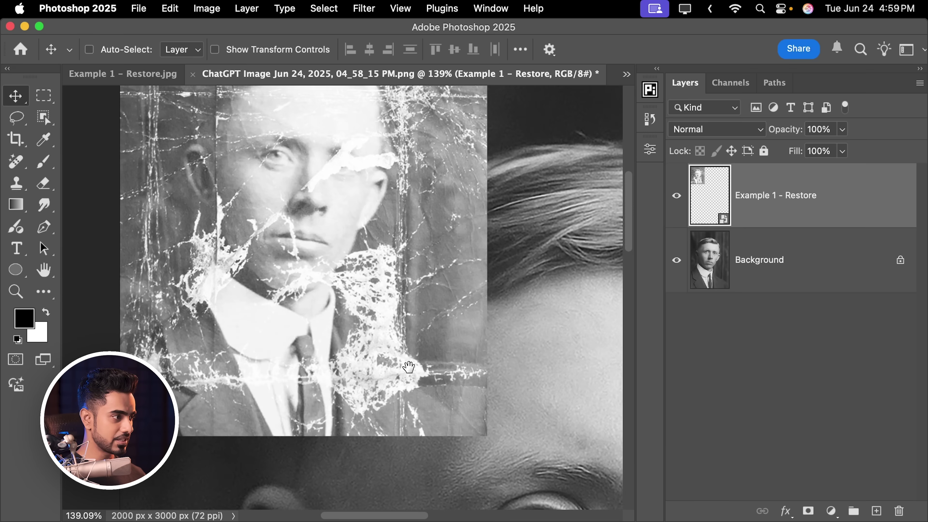
{"action": "left_click_drag", "start_coordinate": [431, 508], "coordinate": [286, 163]}
{"action": "scroll", "coordinate": [346, 272], "scroll_direction": "down", "scroll_amount": 6}
{"action": "scroll", "coordinate": [325, 263], "scroll_direction": "up", "scroll_amount": 5}
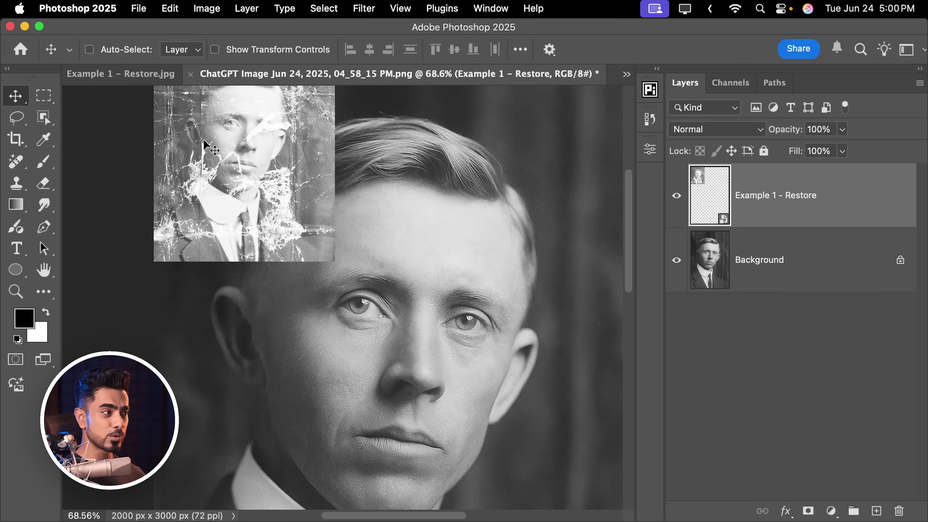
{"action": "scroll", "coordinate": [243, 161], "scroll_direction": "down", "scroll_amount": 3}
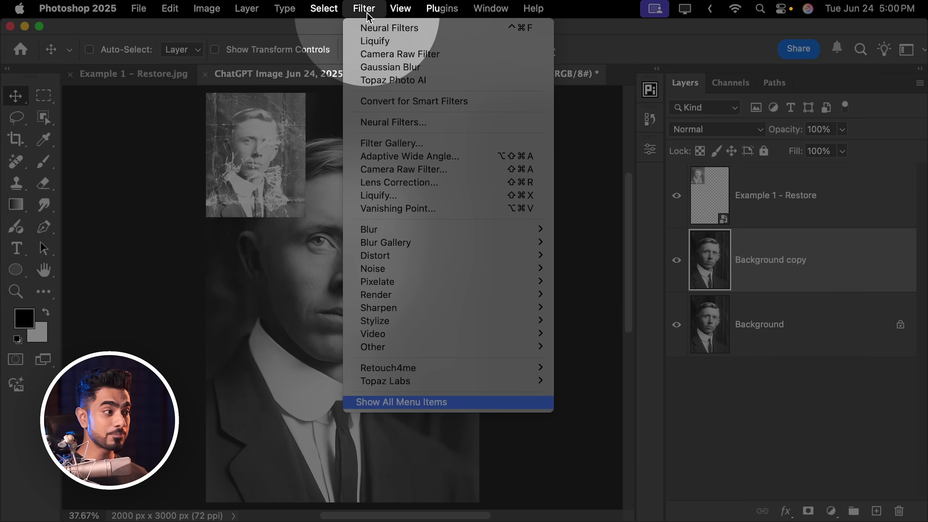
Convert the background copy for Smart Filters and open it in Liquify.
{"action": "left_click", "coordinate": [405, 104]}
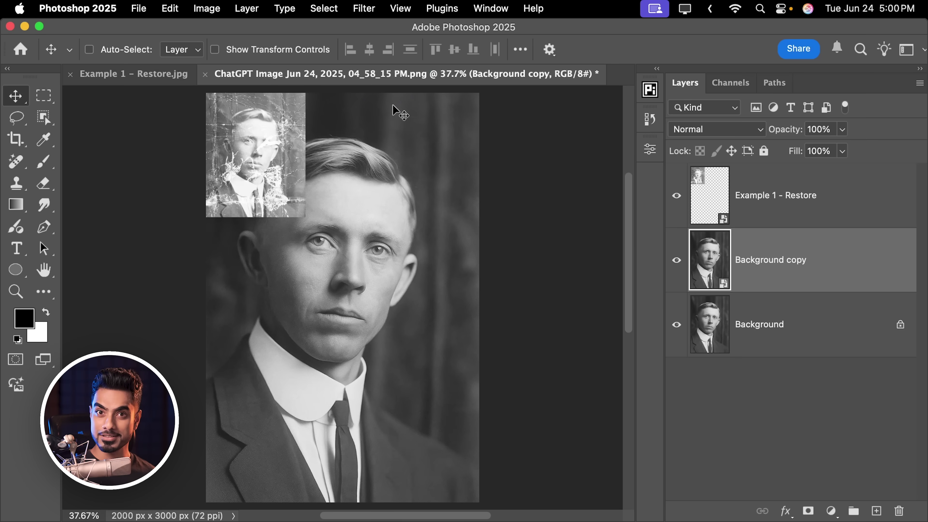
{"action": "left_click", "coordinate": [363, 10]}
{"action": "left_click", "coordinate": [373, 197]}
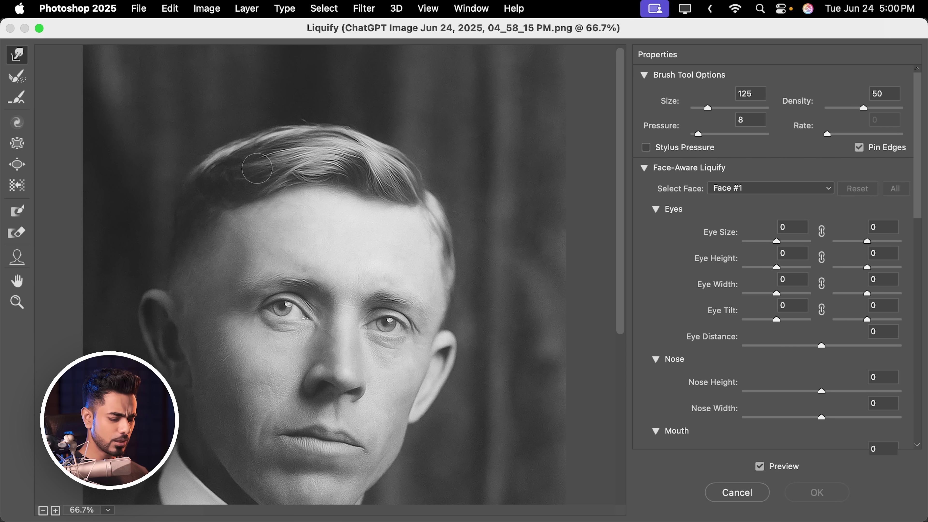
{"action": "scroll", "coordinate": [230, 138], "scroll_direction": "down", "scroll_amount": 3}
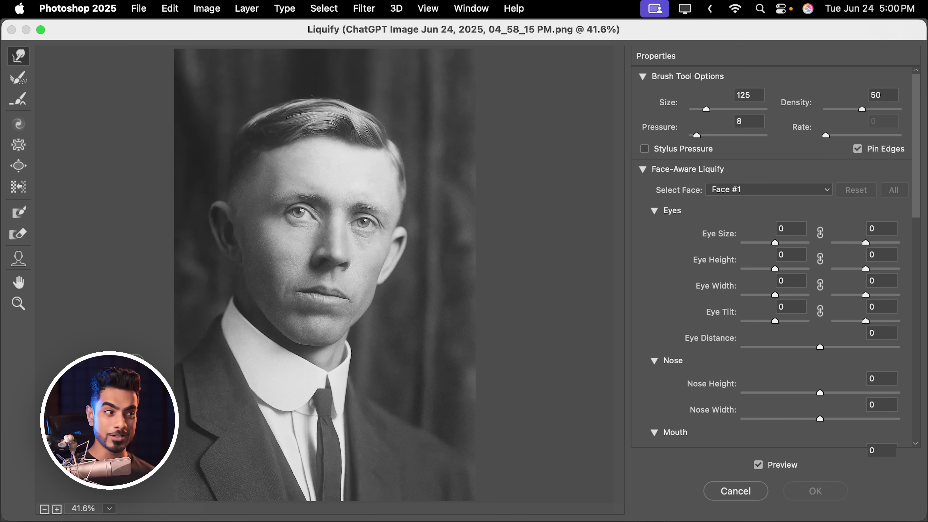
{"action": "mouse_move", "coordinate": [918, 181]}
{"action": "left_mouse_down"}
{"action": "mouse_move", "coordinate": [894, 387]}
{"action": "mouse_move", "coordinate": [852, 404]}
{"action": "left_mouse_up"}
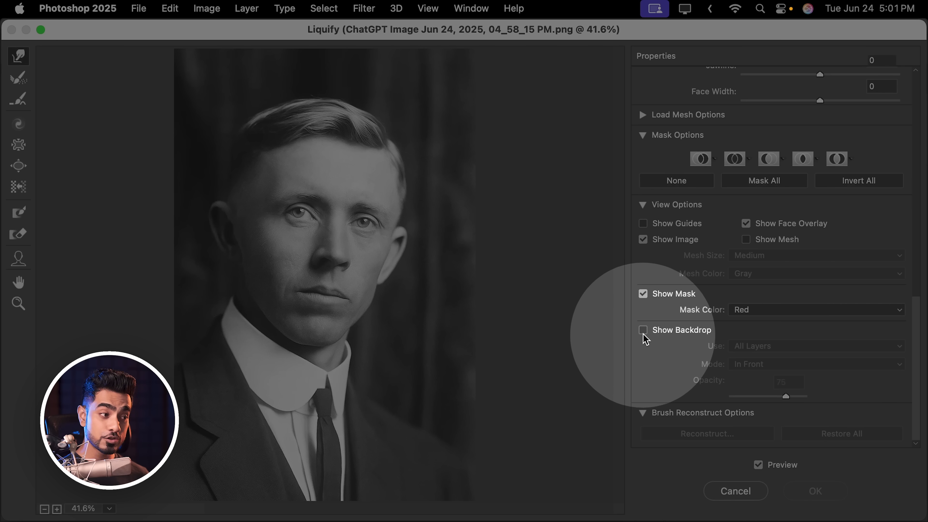
Show Example 1 - Restore as an In Front backdrop at 74% opacity and zoom in on the face.
{"action": "left_click", "coordinate": [643, 330]}
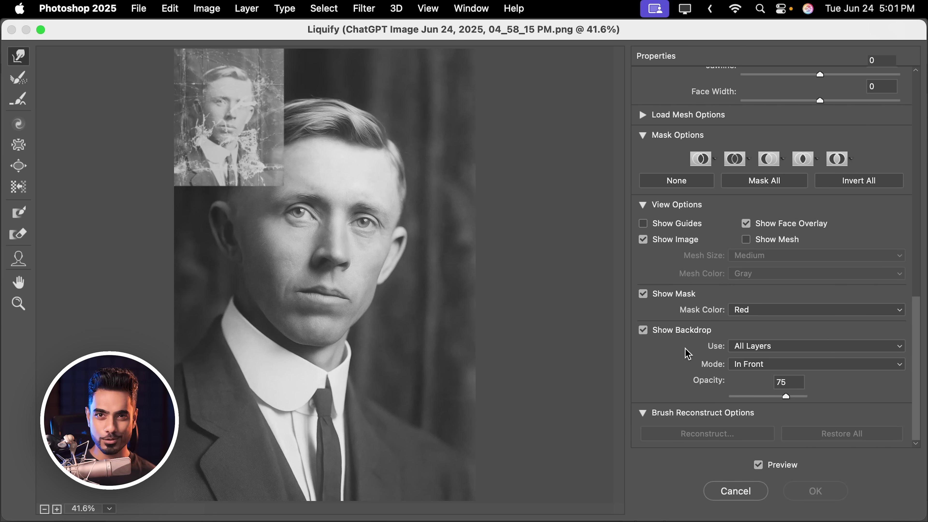
{"action": "left_click", "coordinate": [760, 351]}
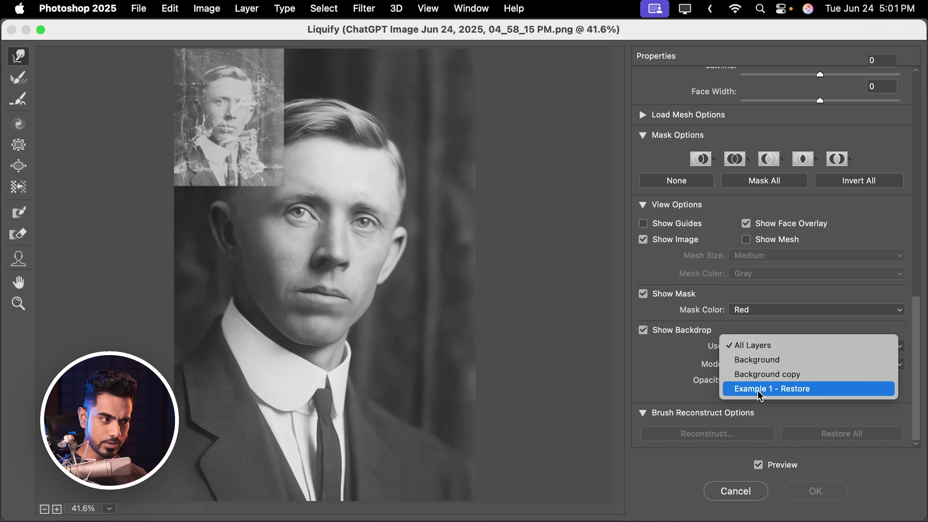
{"action": "left_click", "coordinate": [757, 390]}
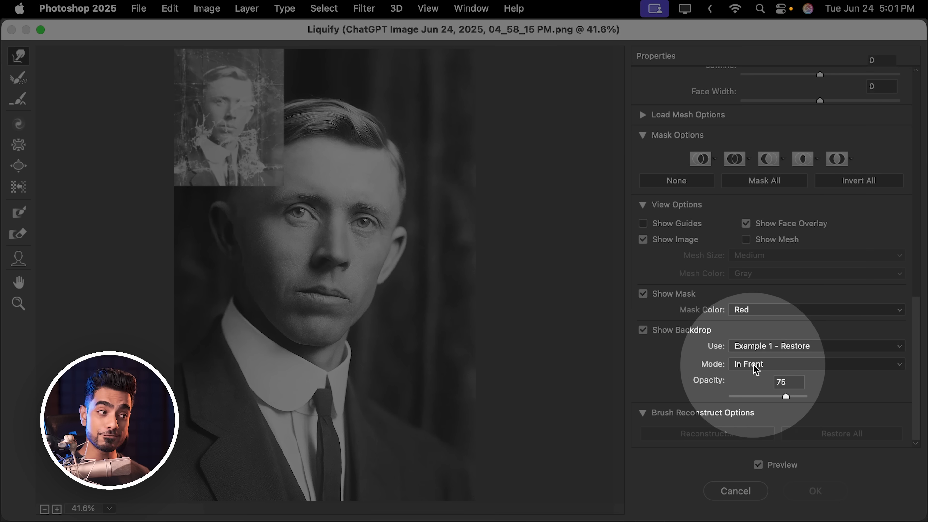
{"action": "left_click", "coordinate": [760, 364]}
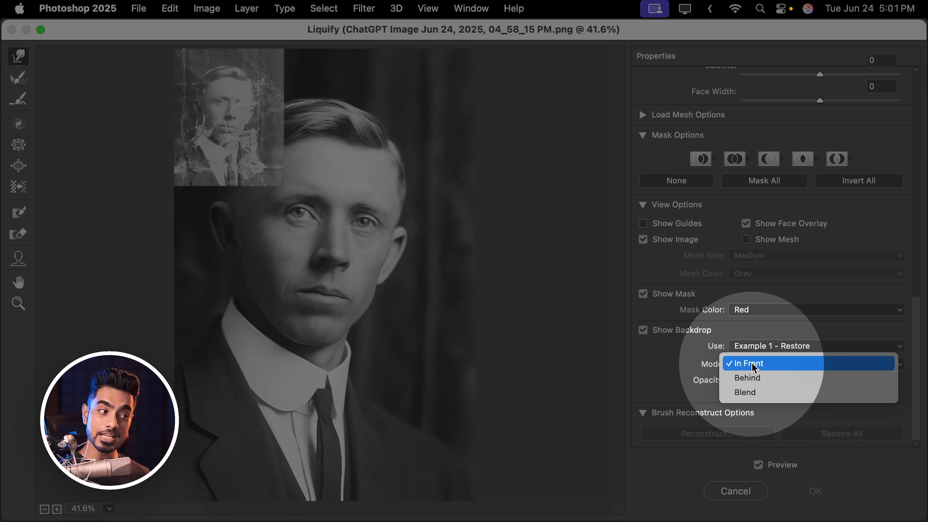
{"action": "left_click", "coordinate": [765, 367]}
{"action": "left_click_drag", "start_coordinate": [787, 398], "coordinate": [827, 398]}
{"action": "left_click", "coordinate": [297, 268]}
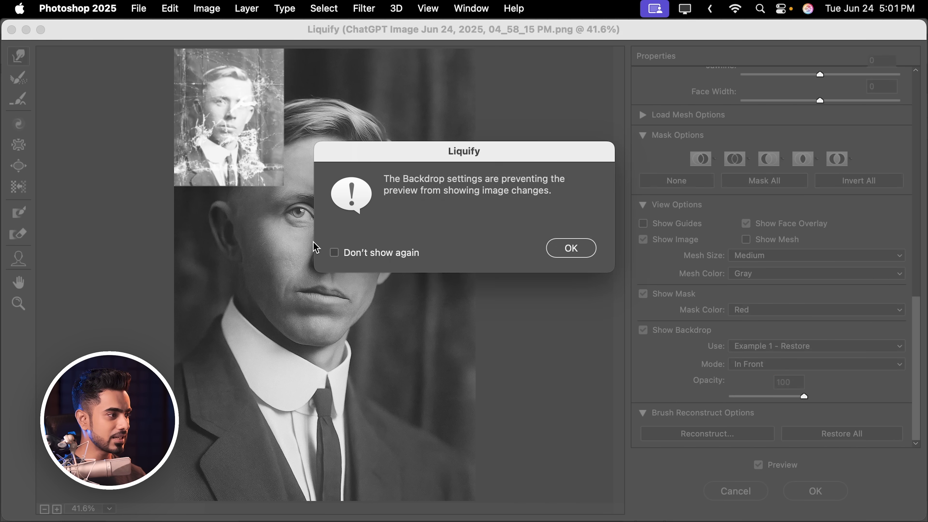
{"action": "left_click", "coordinate": [565, 249]}
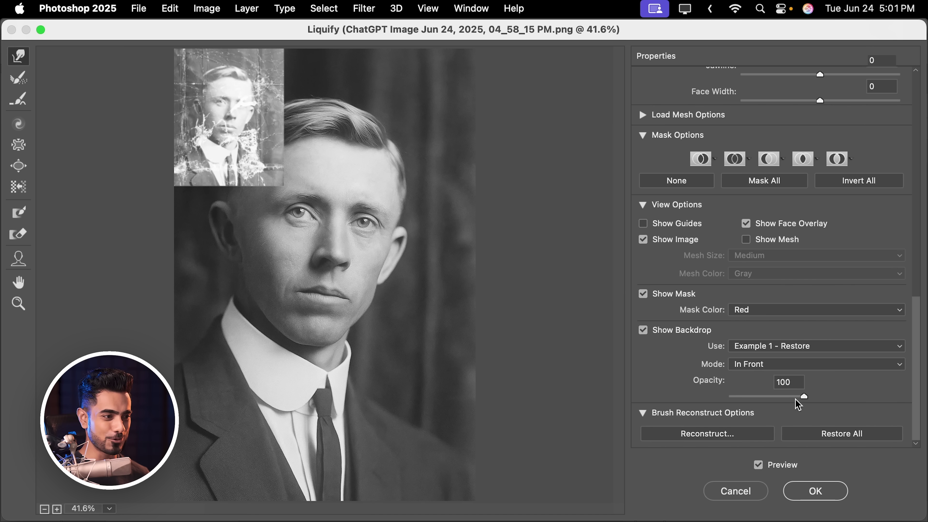
{"action": "mouse_move", "coordinate": [798, 405]}
{"action": "left_mouse_down"}
{"action": "mouse_move", "coordinate": [771, 400]}
{"action": "mouse_move", "coordinate": [785, 401]}
{"action": "left_mouse_up"}
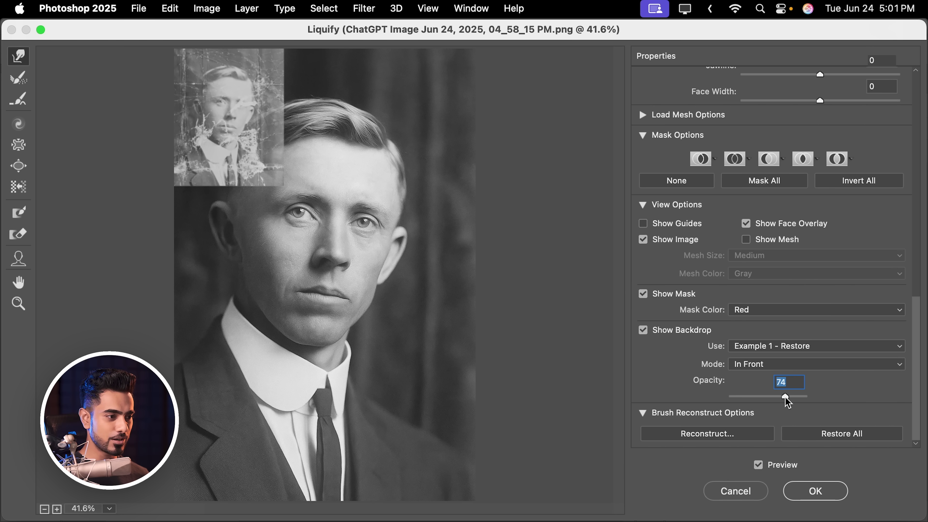
{"action": "key", "text": "super+equal"}
{"action": "key", "text": "super+equal"}
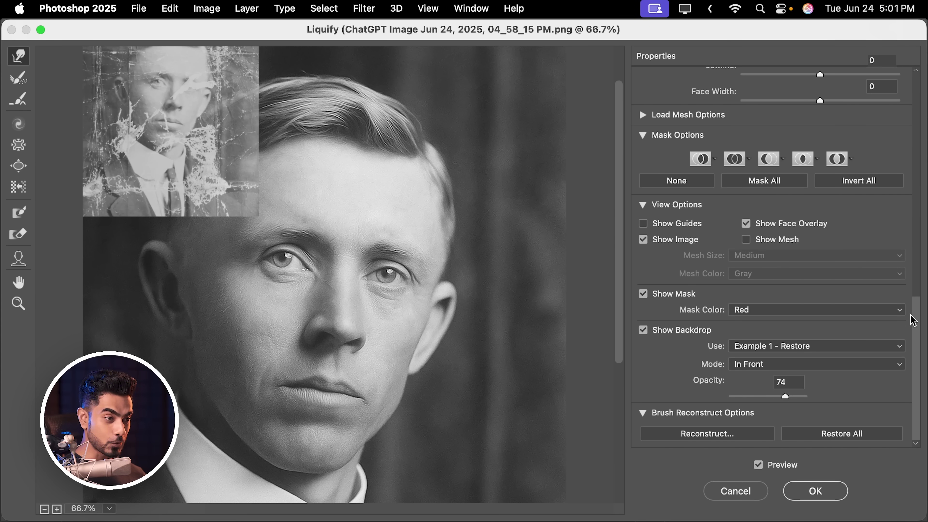
For Face #1, set Lower Lip -61, Mouth Width 36, Nose Height -37, Nose Width -13 and apply.
{"action": "left_click_drag", "start_coordinate": [912, 320], "coordinate": [925, 94]}
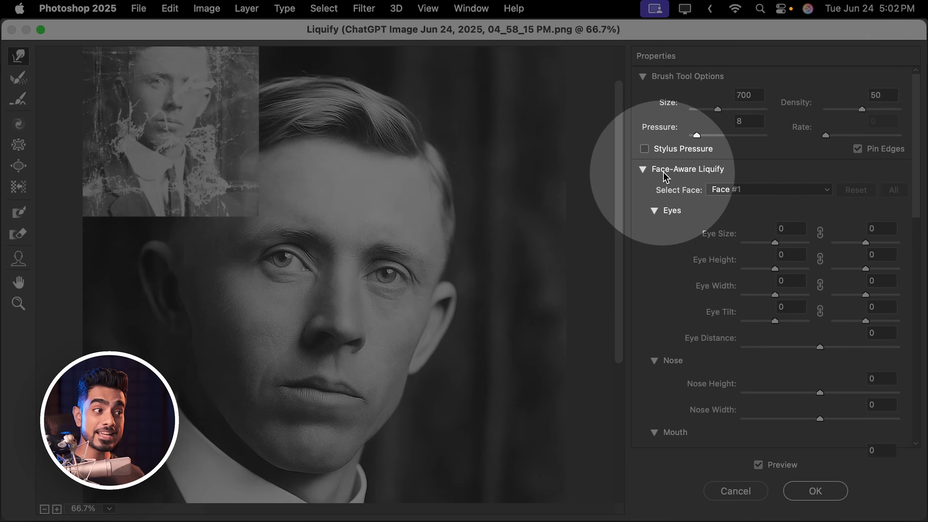
{"action": "left_click", "coordinate": [643, 171]}
{"action": "left_click", "coordinate": [643, 170]}
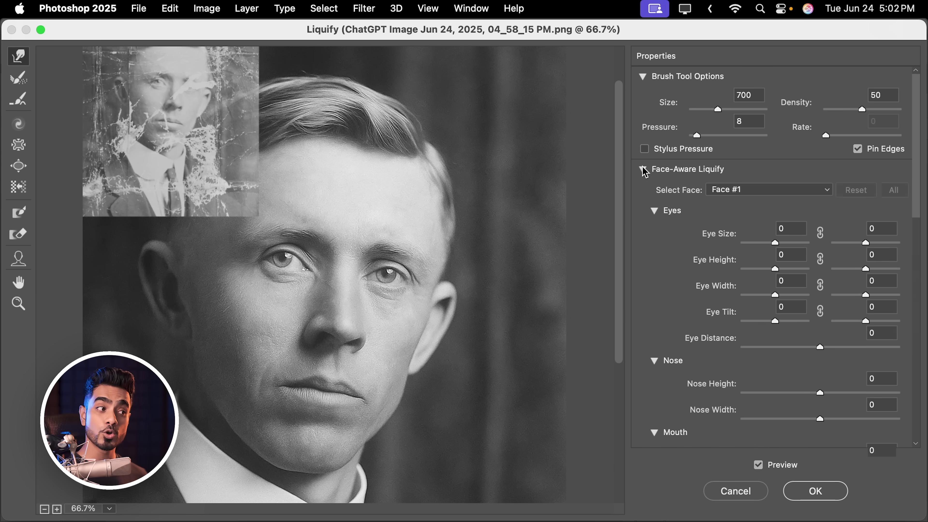
{"action": "left_click", "coordinate": [746, 190]}
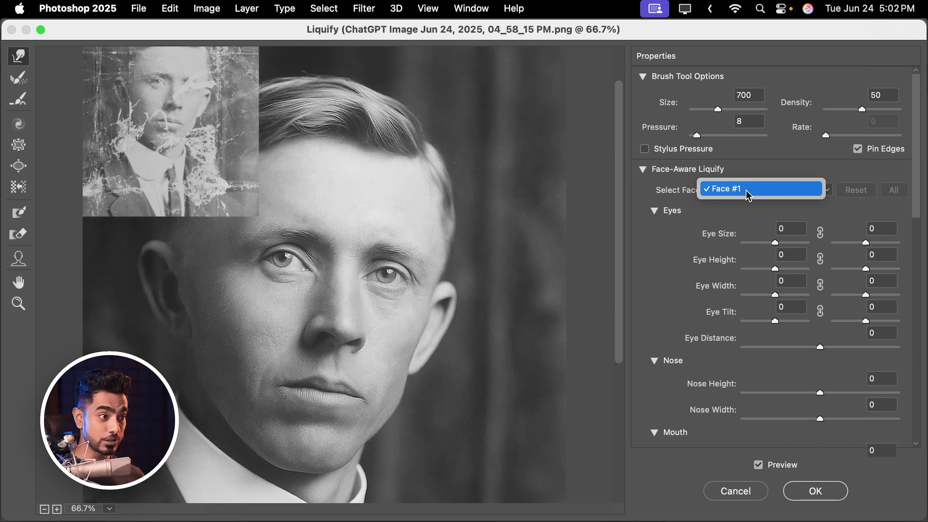
{"action": "left_click", "coordinate": [746, 195]}
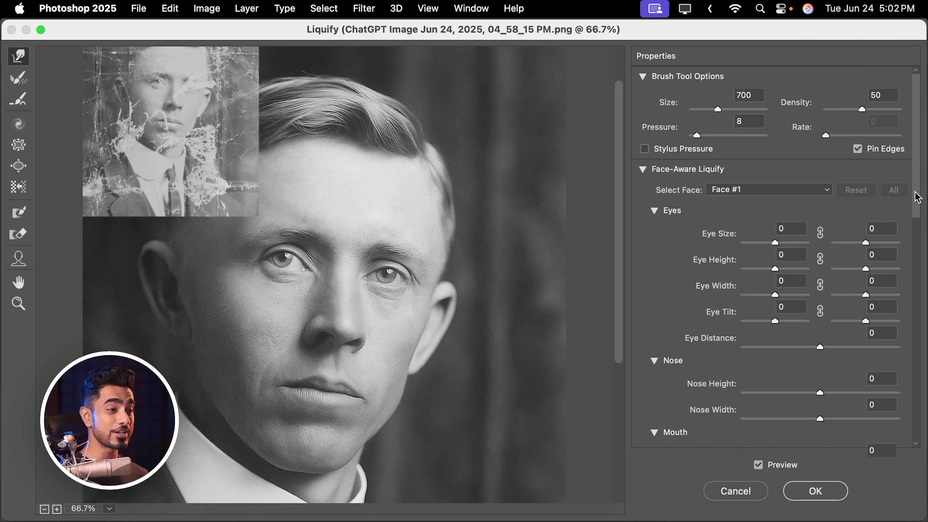
{"action": "left_click_drag", "start_coordinate": [918, 197], "coordinate": [915, 273]}
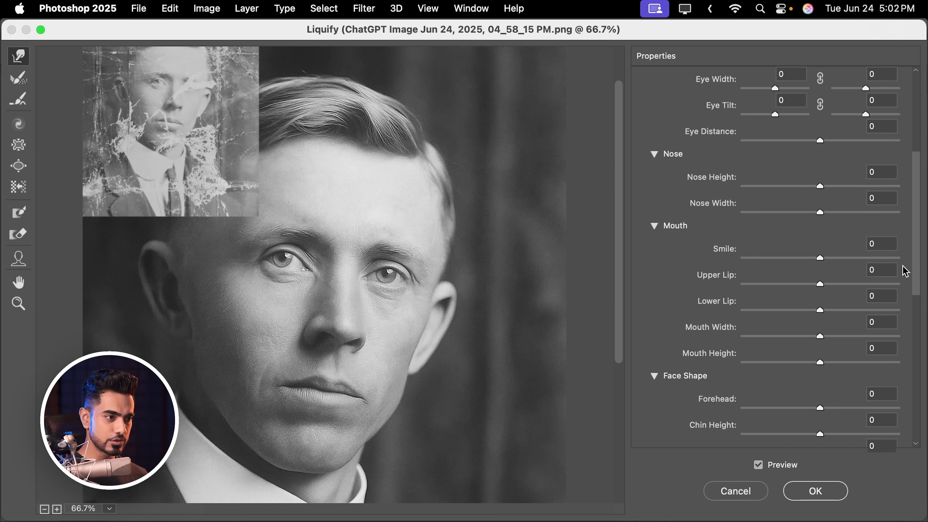
{"action": "mouse_move", "coordinate": [916, 273]}
{"action": "left_mouse_down"}
{"action": "mouse_move", "coordinate": [913, 315]}
{"action": "mouse_move", "coordinate": [916, 269]}
{"action": "left_mouse_up"}
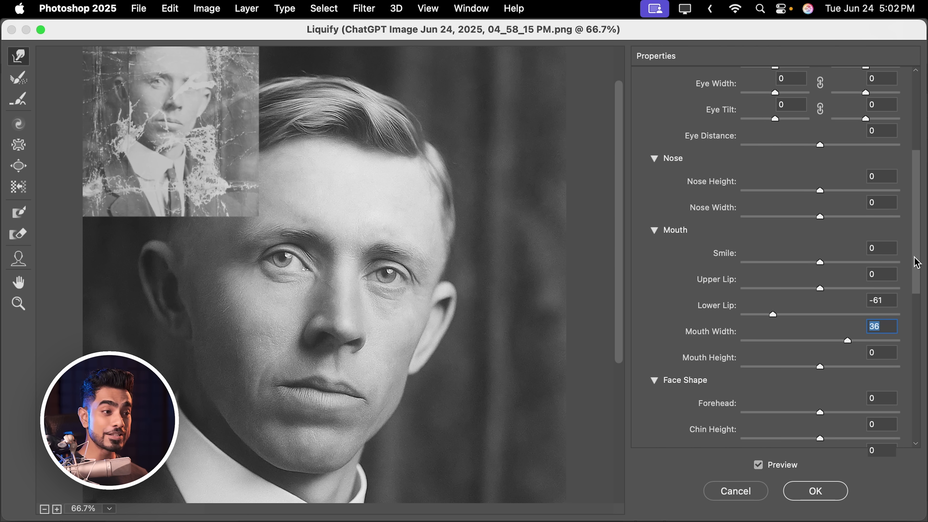
{"action": "left_click_drag", "start_coordinate": [915, 262], "coordinate": [914, 290]}
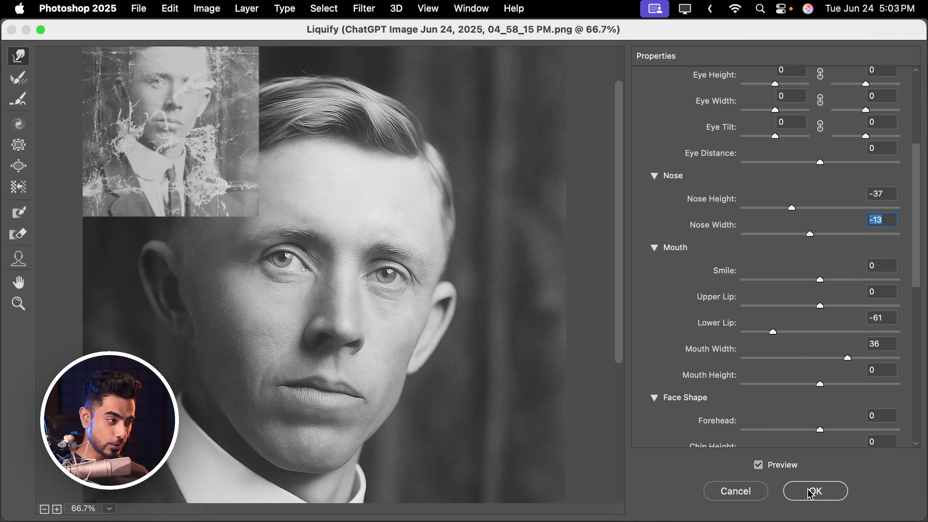
{"action": "left_click", "coordinate": [808, 487]}
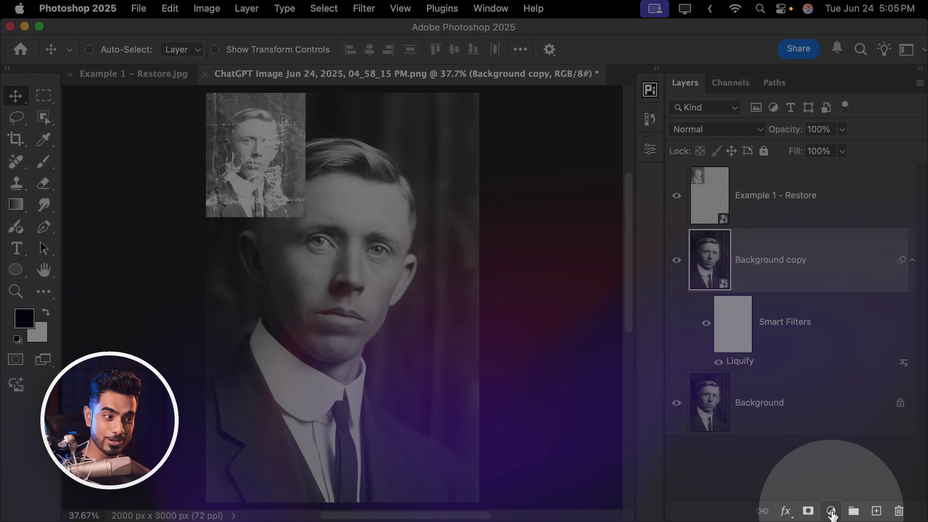
Add a Curves adjustment layer with black point 19 and white point 246.
{"action": "left_click", "coordinate": [831, 511]}
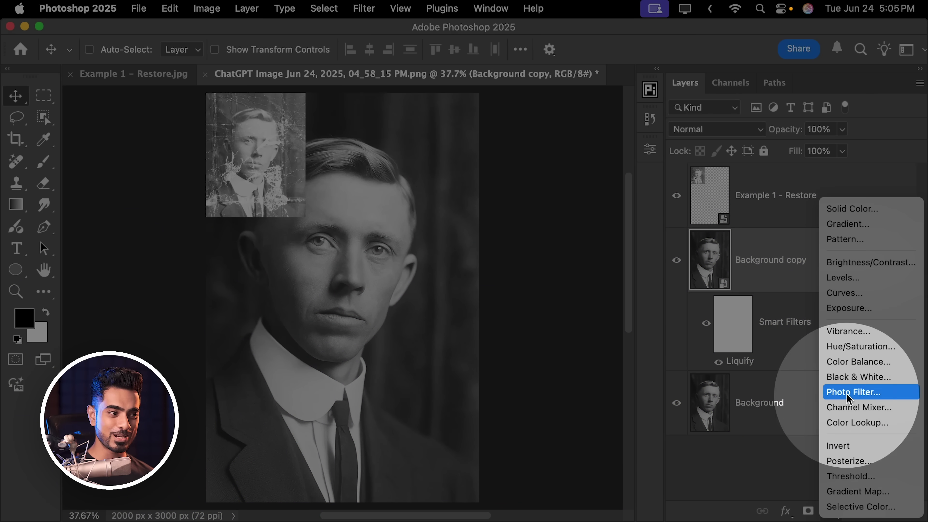
{"action": "left_click", "coordinate": [851, 293]}
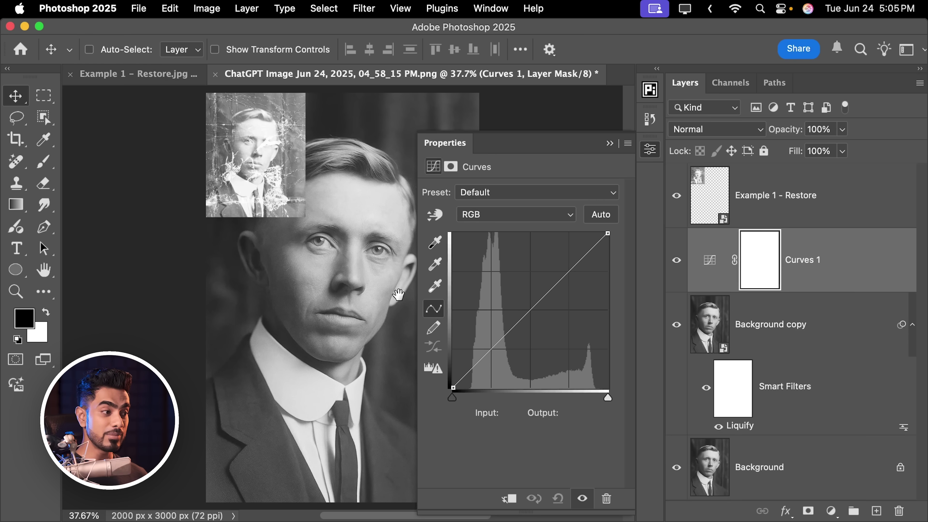
{"action": "left_click_drag", "start_coordinate": [369, 293], "coordinate": [346, 299]}
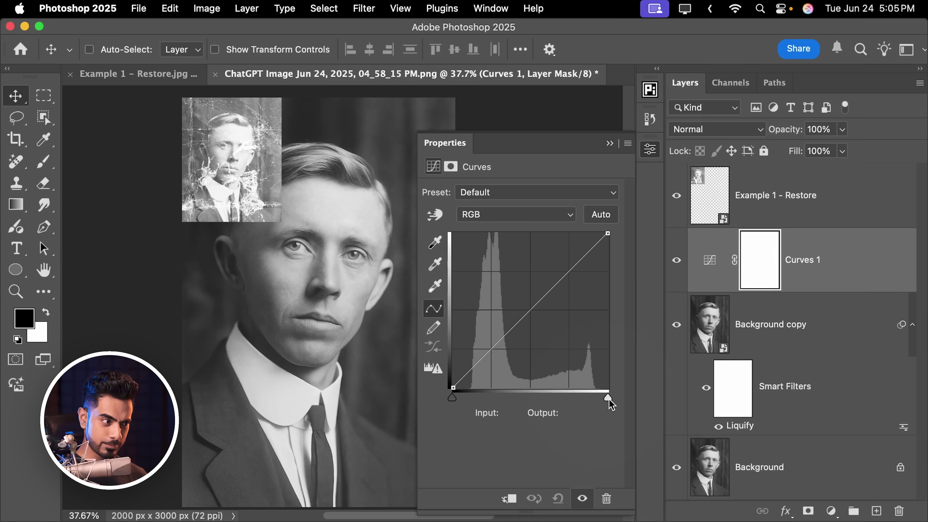
{"action": "left_click_drag", "start_coordinate": [608, 398], "coordinate": [599, 400]}
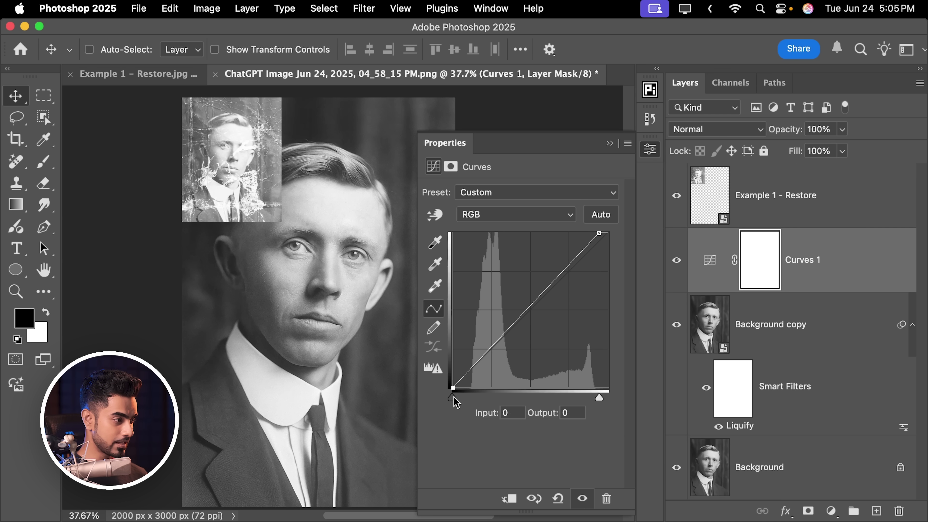
{"action": "left_click_drag", "start_coordinate": [453, 398], "coordinate": [464, 398]}
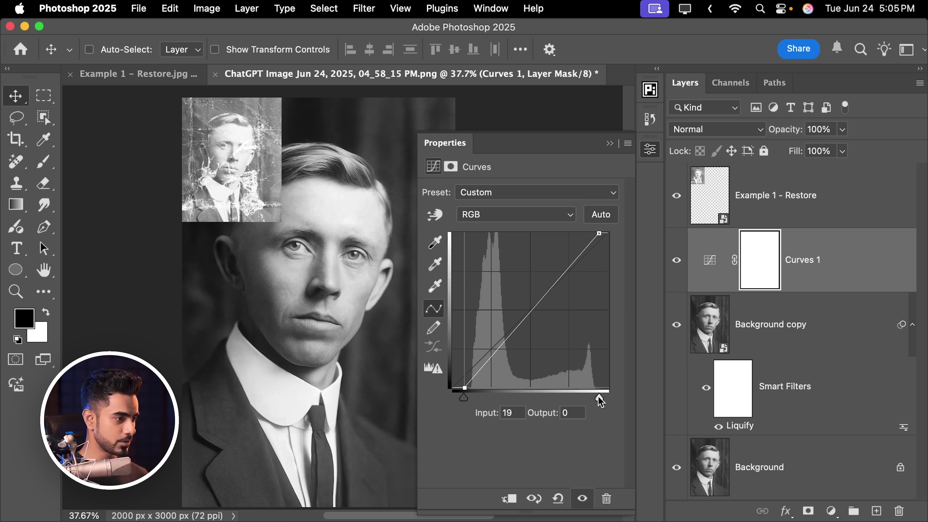
{"action": "left_click_drag", "start_coordinate": [599, 399], "coordinate": [601, 399]}
{"action": "left_click", "coordinate": [609, 143]}
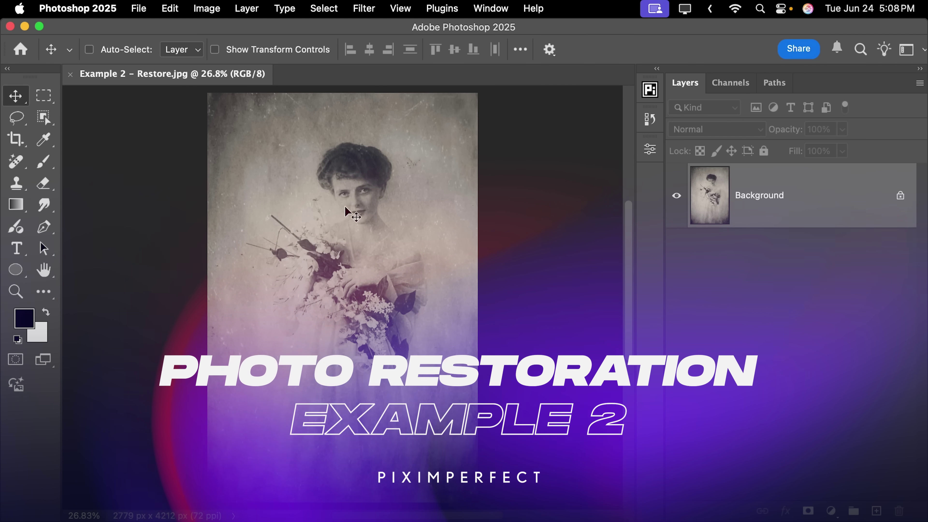
Zoom in and out on Example 2 - Restore.jpg to inspect its damage.
{"action": "scroll", "coordinate": [406, 179], "scroll_direction": "up", "scroll_amount": 5}
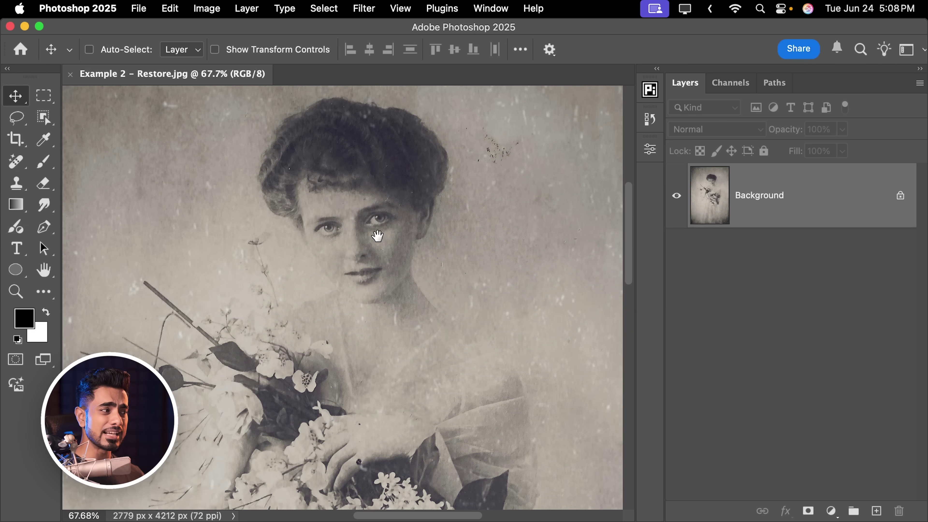
{"action": "scroll", "coordinate": [404, 226], "scroll_direction": "up", "scroll_amount": 3}
{"action": "scroll", "coordinate": [404, 226], "scroll_direction": "down", "scroll_amount": 2}
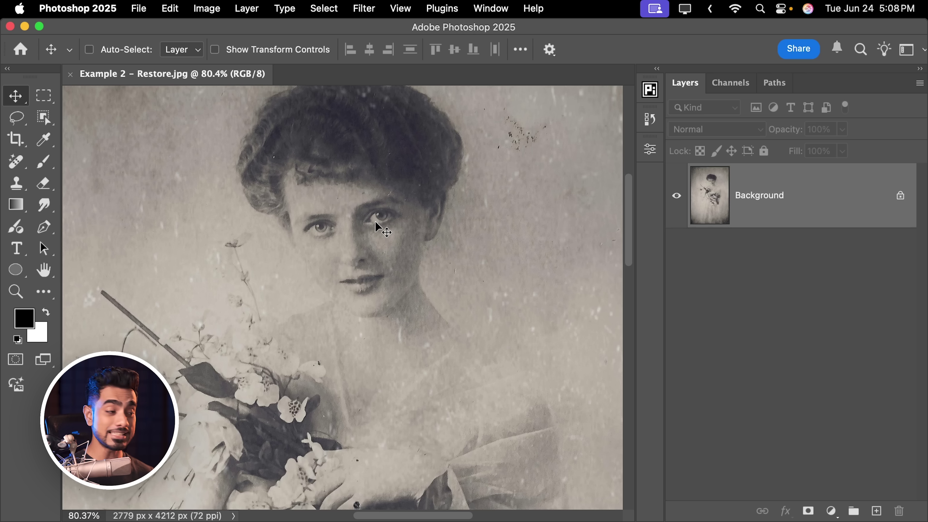
{"action": "scroll", "coordinate": [247, 185], "scroll_direction": "down", "scroll_amount": 4}
{"action": "scroll", "coordinate": [276, 291], "scroll_direction": "up", "scroll_amount": 2}
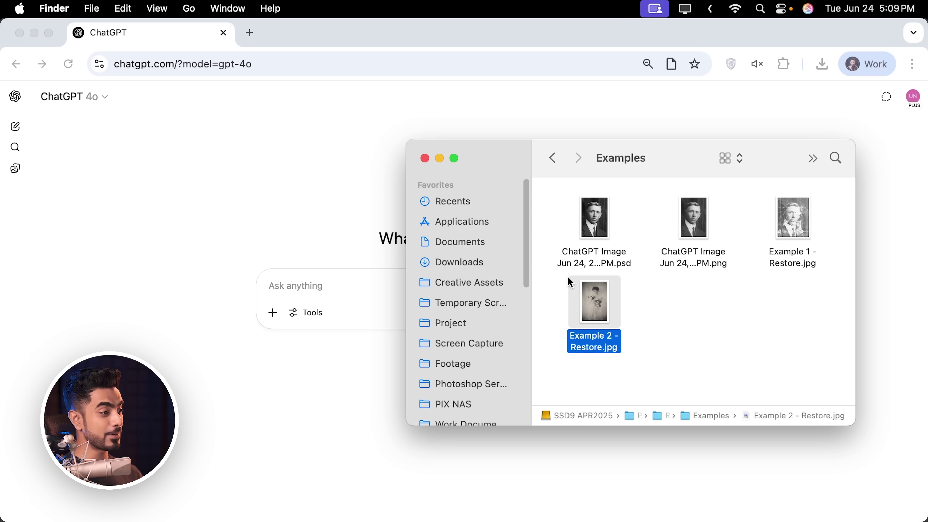
Attach Example 2 - Restore.jpg to the chat and paste in the restoration request.
{"action": "left_click_drag", "start_coordinate": [593, 300], "coordinate": [325, 333]}
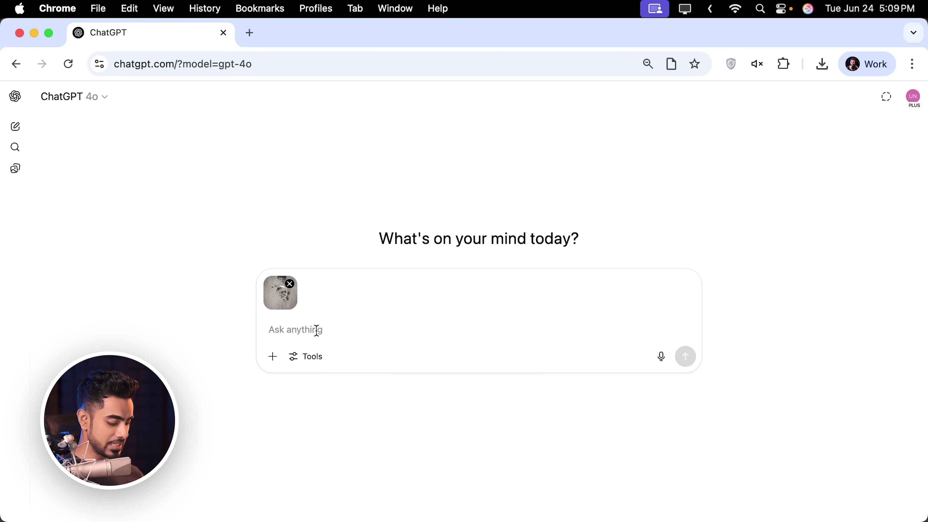
{"action": "left_click", "coordinate": [316, 330]}
{"action": "type", "text": "Restore this old photo to look as if it was taken today with high-resolution digital cameras without changing anything about the image. Just repair it, clean it, sharpen it."}
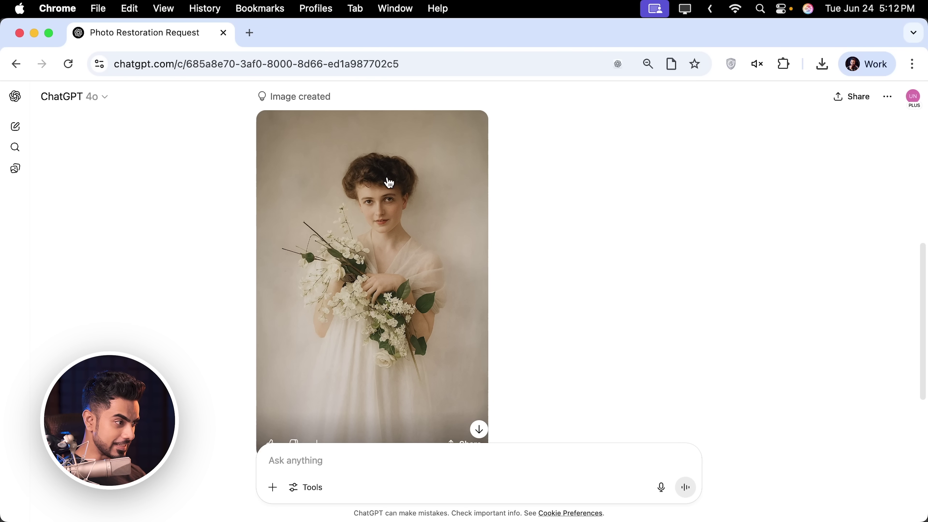
{"action": "scroll", "coordinate": [389, 182], "scroll_direction": "down", "scroll_amount": 2}
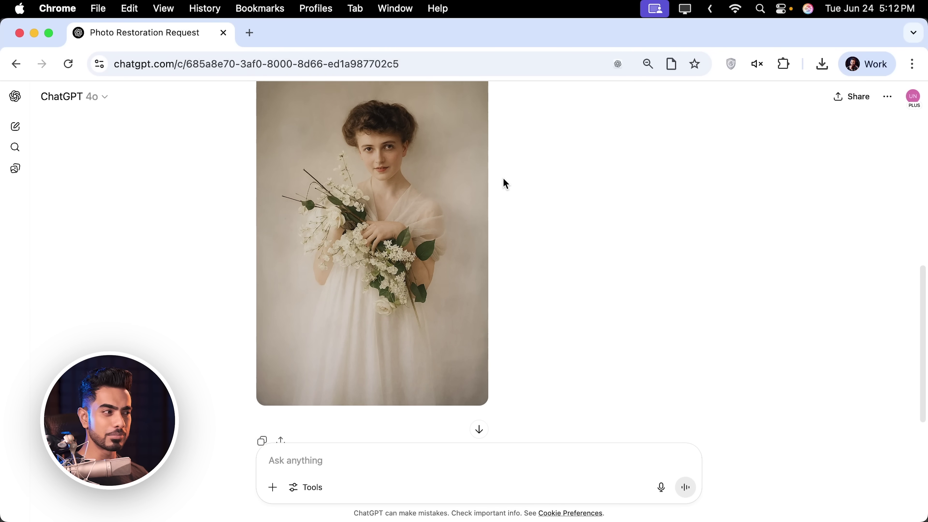
{"action": "scroll", "coordinate": [503, 177], "scroll_direction": "up", "scroll_amount": 10}
Enlarge the original bouquet photo in ChatGPT to compare it with the restoration.
{"action": "left_click", "coordinate": [645, 176]}
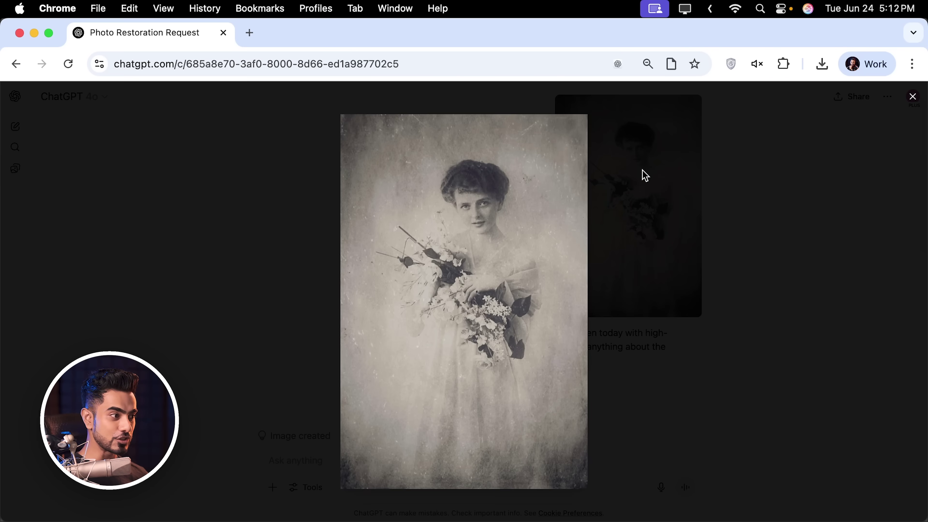
{"action": "left_click", "coordinate": [645, 176]}
{"action": "scroll", "coordinate": [631, 325], "scroll_direction": "down", "scroll_amount": 5}
{"action": "left_click", "coordinate": [398, 254]}
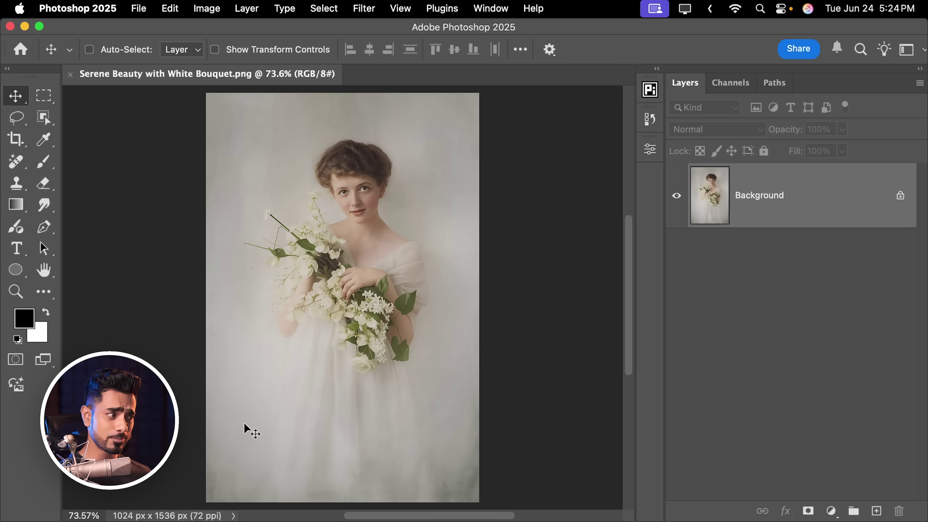
Place Example 2 - Restore.jpg as a layer over the restored portrait in Difference mode.
{"action": "left_click", "coordinate": [144, 498]}
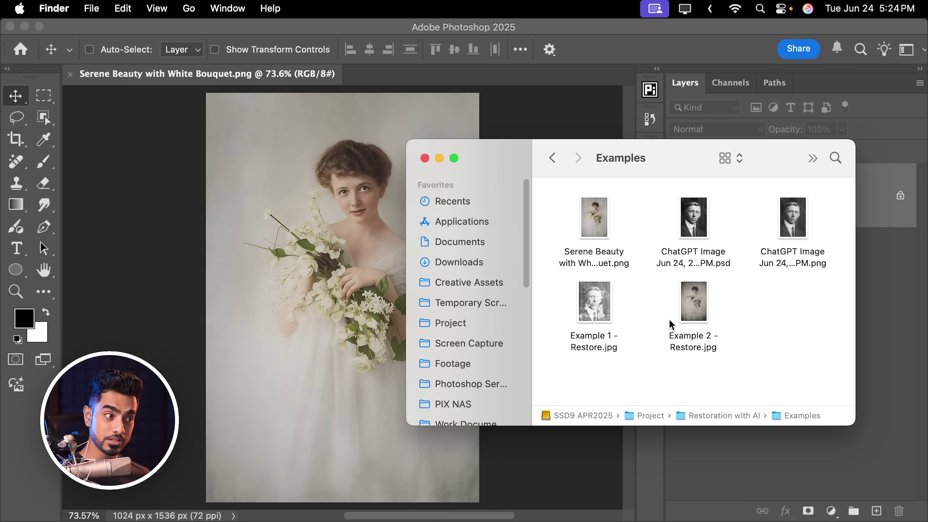
{"action": "left_click", "coordinate": [697, 304]}
{"action": "left_click_drag", "start_coordinate": [699, 308], "coordinate": [310, 214]}
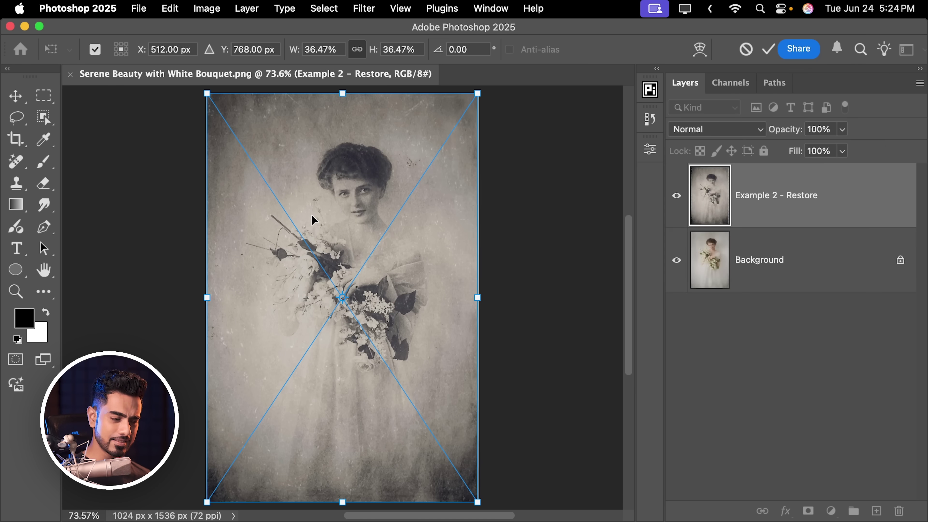
{"action": "key", "text": "Return"}
{"action": "scroll", "coordinate": [312, 217], "scroll_direction": "up", "scroll_amount": 5}
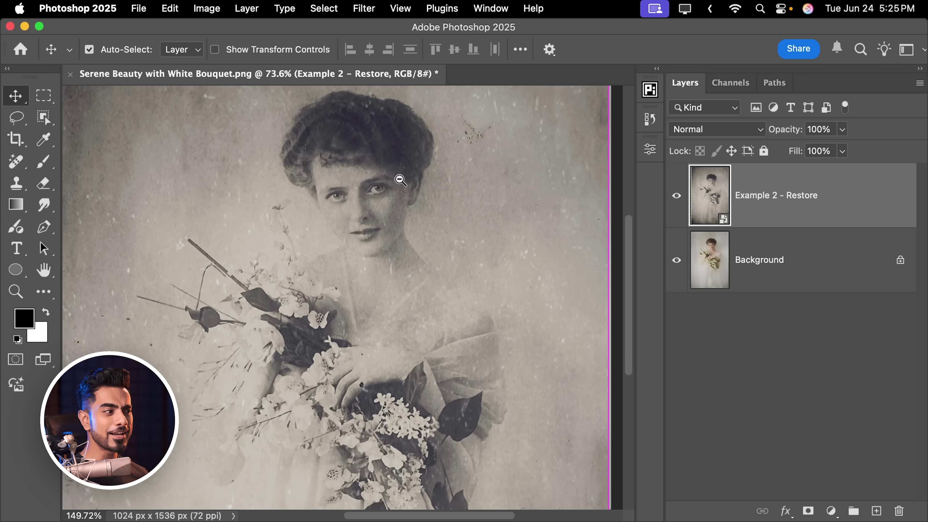
{"action": "left_click", "coordinate": [723, 132]}
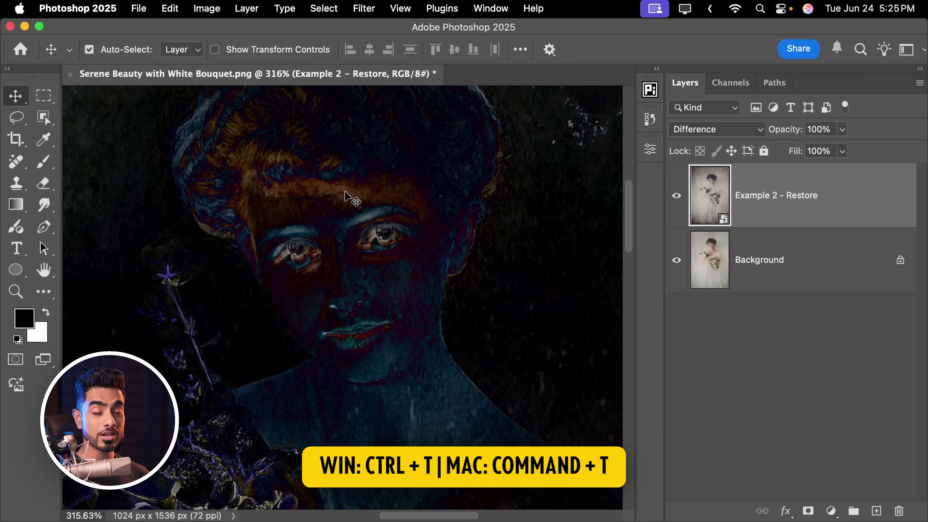
Free-transform the old photo layer, moving and nudging it so the eyes align.
{"action": "key", "text": "cmd+t"}
{"action": "scroll", "coordinate": [337, 270], "scroll_direction": "up", "scroll_amount": 8}
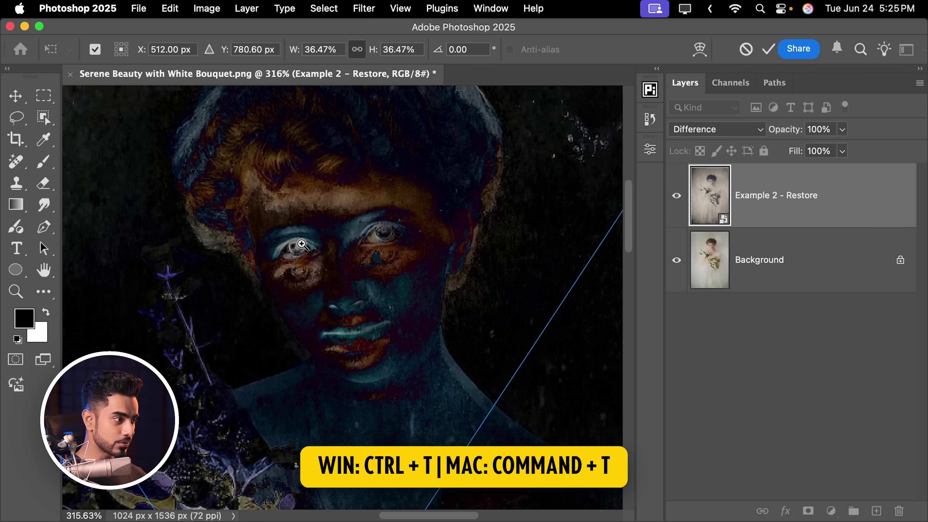
{"action": "left_click_drag", "start_coordinate": [339, 274], "coordinate": [334, 201]}
{"action": "key", "text": "Right"}
{"action": "key", "text": "Right"}
{"action": "key", "text": "Left"}
{"action": "key", "text": "Left"}
{"action": "key", "text": "Left"}
{"action": "key", "text": "Left"}
{"action": "key", "text": "Left"}
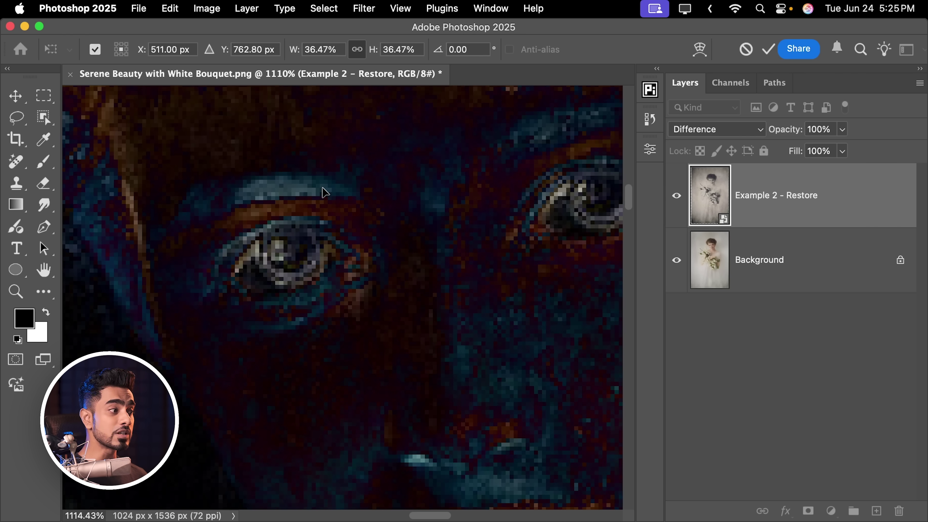
{"action": "key", "text": "Right"}
{"action": "key", "text": "Up"}
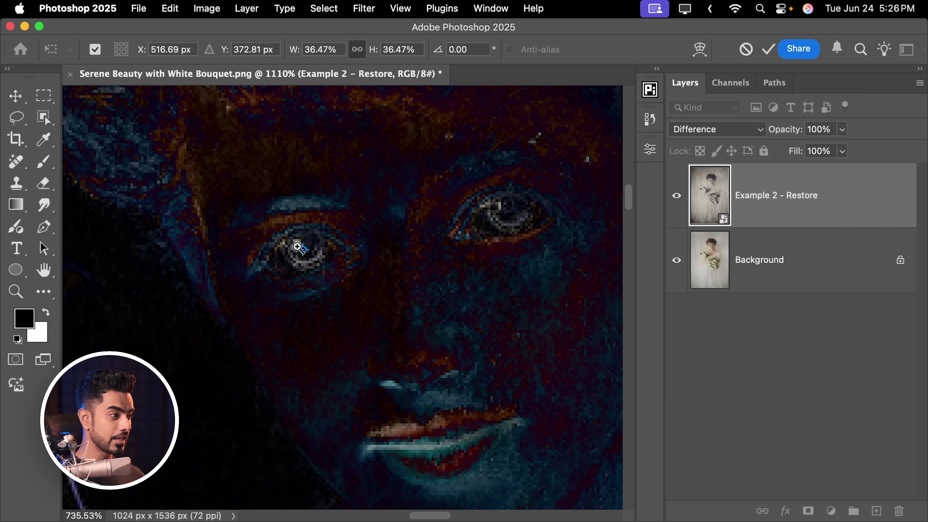
Scale the layer to about 37.45% to match the portrait and fit the view on screen.
{"action": "scroll", "coordinate": [298, 247], "scroll_direction": "down", "scroll_amount": 10}
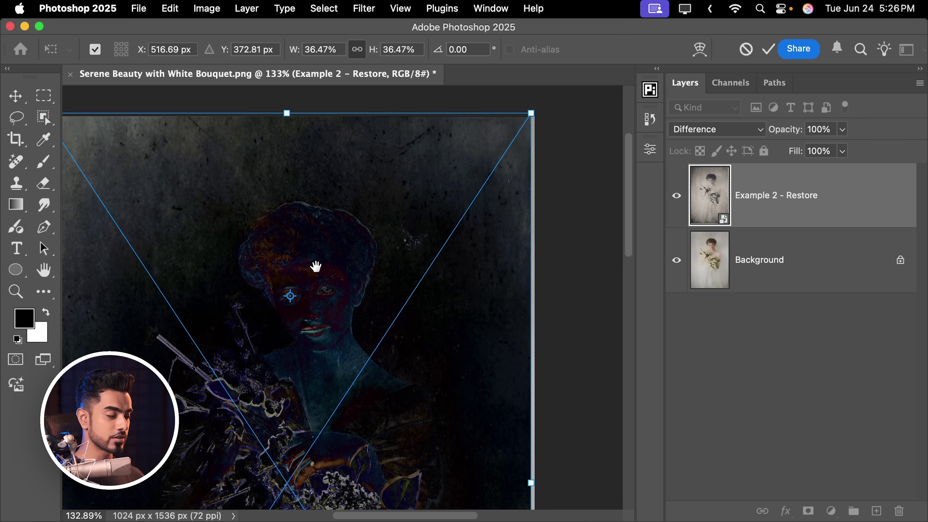
{"action": "left_click_drag", "start_coordinate": [316, 267], "coordinate": [318, 270]}
{"action": "mouse_move", "coordinate": [532, 116]}
{"action": "left_mouse_down"}
{"action": "mouse_move", "coordinate": [548, 106]}
{"action": "mouse_move", "coordinate": [540, 115]}
{"action": "left_mouse_up"}
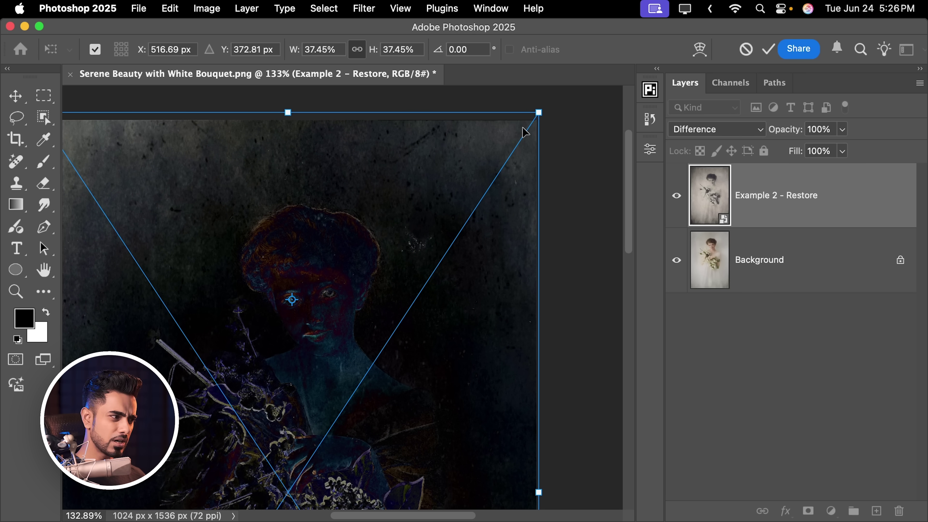
{"action": "key", "text": "Return"}
{"action": "key", "text": "super+0"}
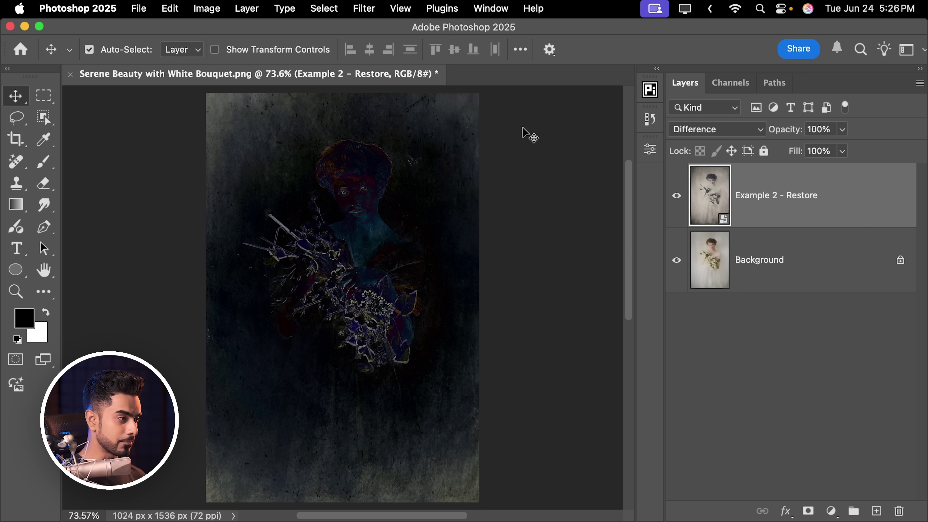
{"action": "left_click", "coordinate": [727, 129]}
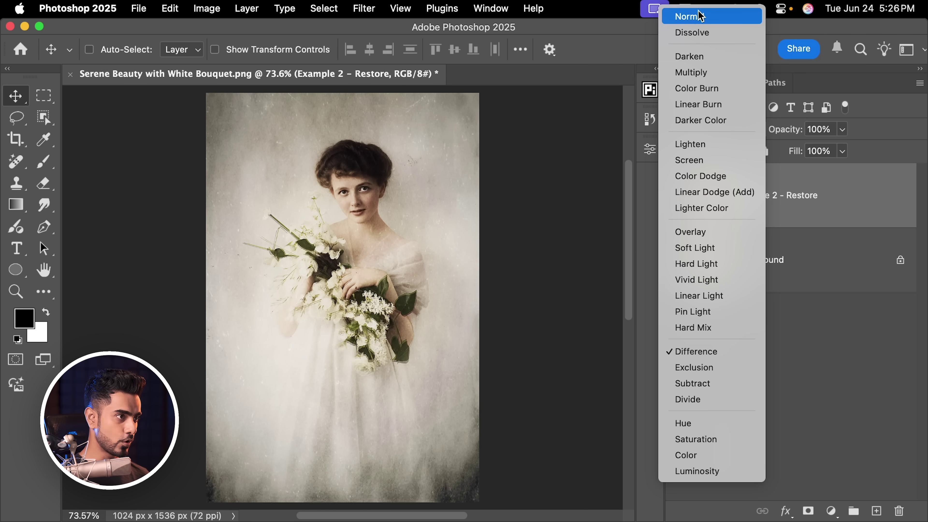
Set Example 2 - Restore to Normal and apply the Photo Restoration neural filter as a smart filter.
{"action": "left_click", "coordinate": [692, 18]}
{"action": "scroll", "coordinate": [263, 241], "scroll_direction": "up", "scroll_amount": 5}
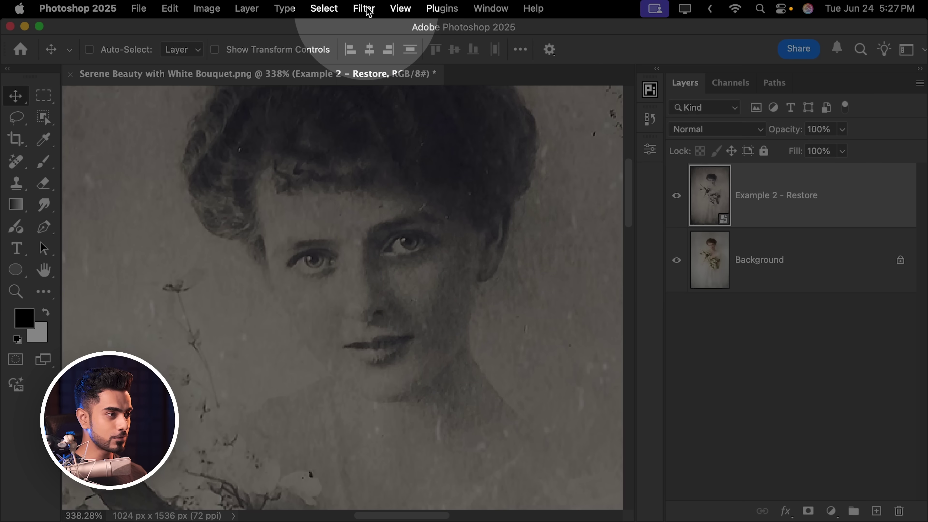
{"action": "left_click", "coordinate": [364, 9]}
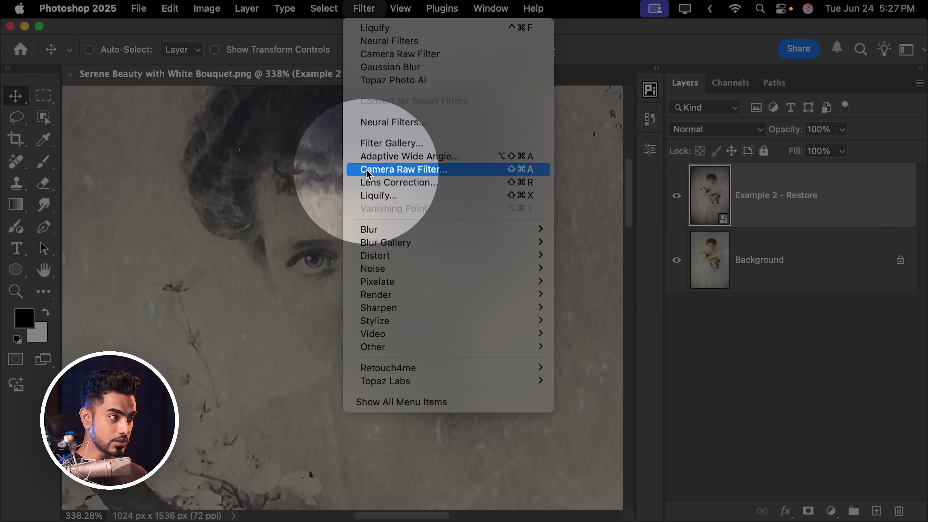
{"action": "left_click", "coordinate": [379, 123]}
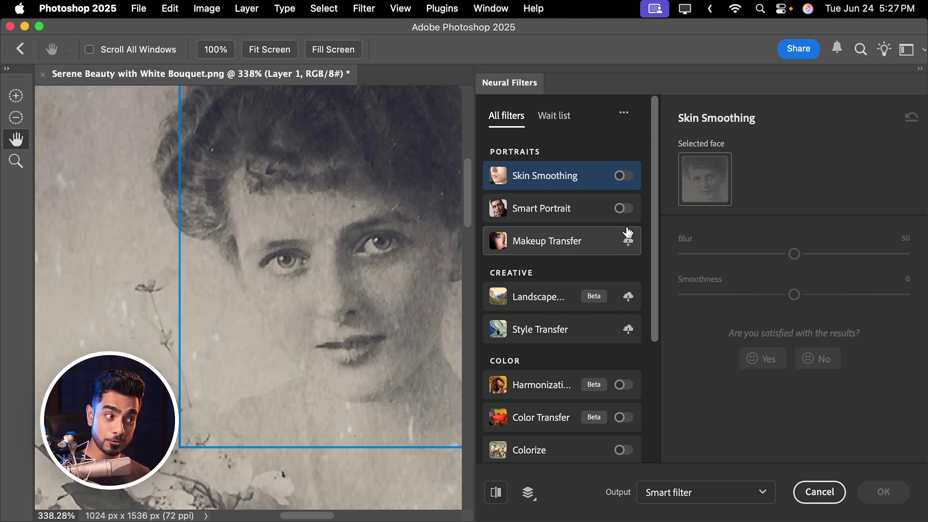
{"action": "left_click_drag", "start_coordinate": [654, 286], "coordinate": [648, 411]}
{"action": "left_click", "coordinate": [623, 448]}
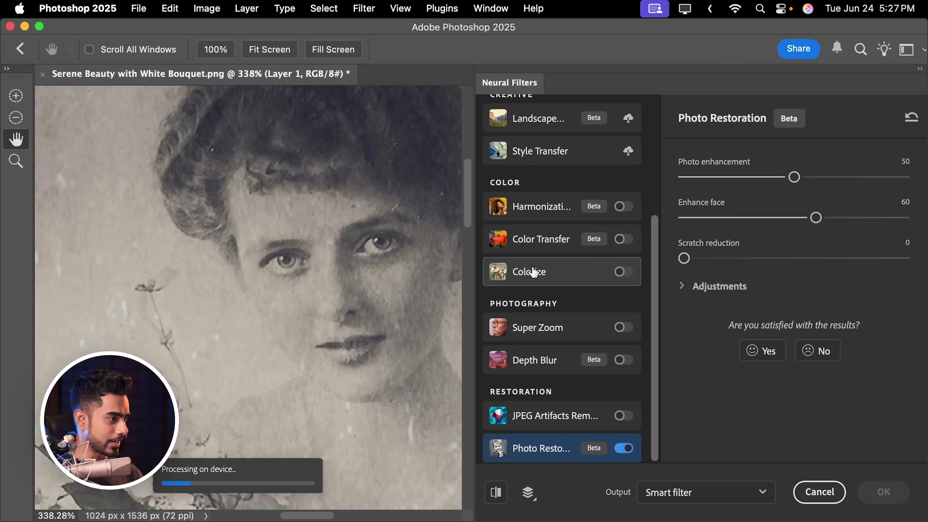
{"action": "left_click_drag", "start_coordinate": [413, 281], "coordinate": [281, 284]}
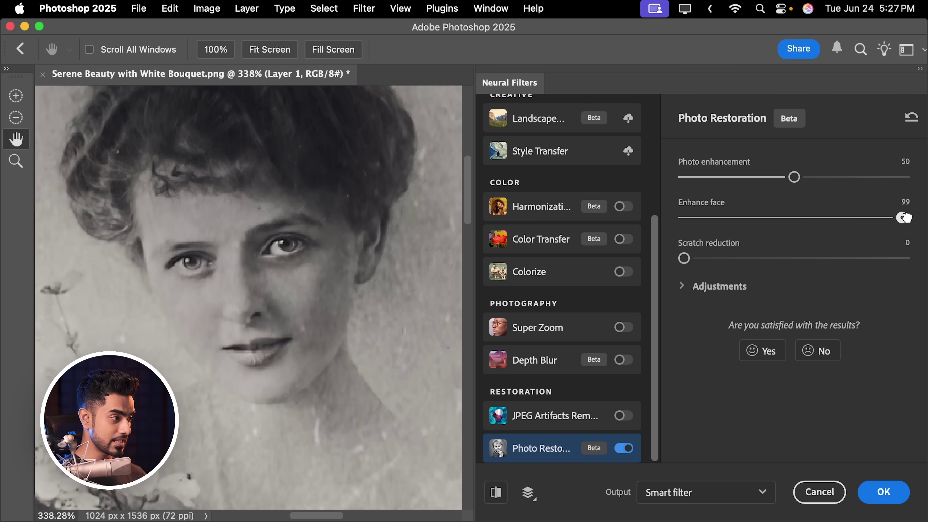
{"action": "left_click", "coordinate": [883, 491]}
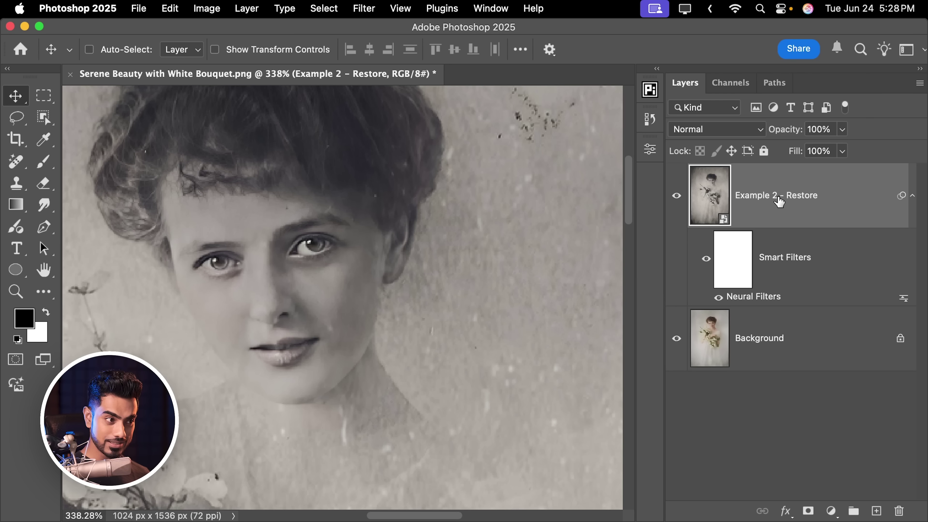
Duplicate Example 2 - Restore, delete the copy's Smart Filters, and run Topaz Photo AI on it.
{"action": "key", "text": "super+j"}
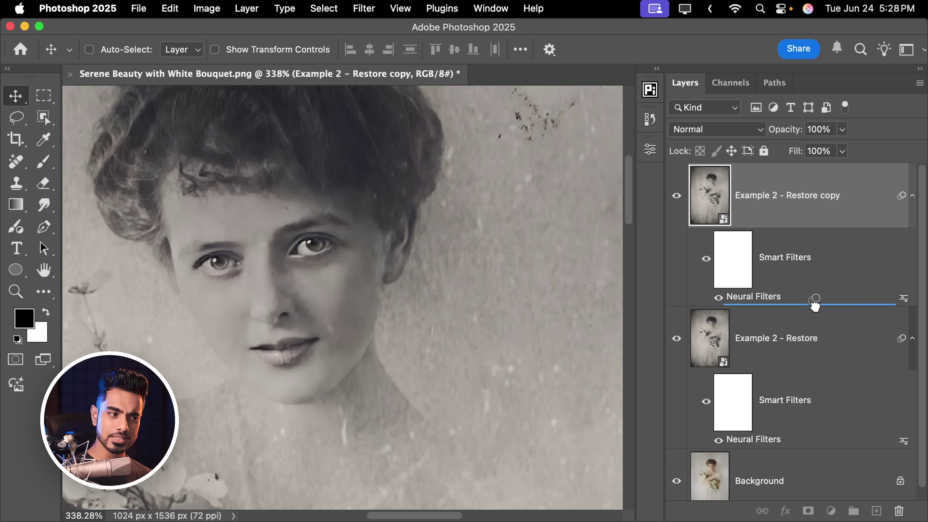
{"action": "left_click_drag", "start_coordinate": [905, 480], "coordinate": [898, 511]}
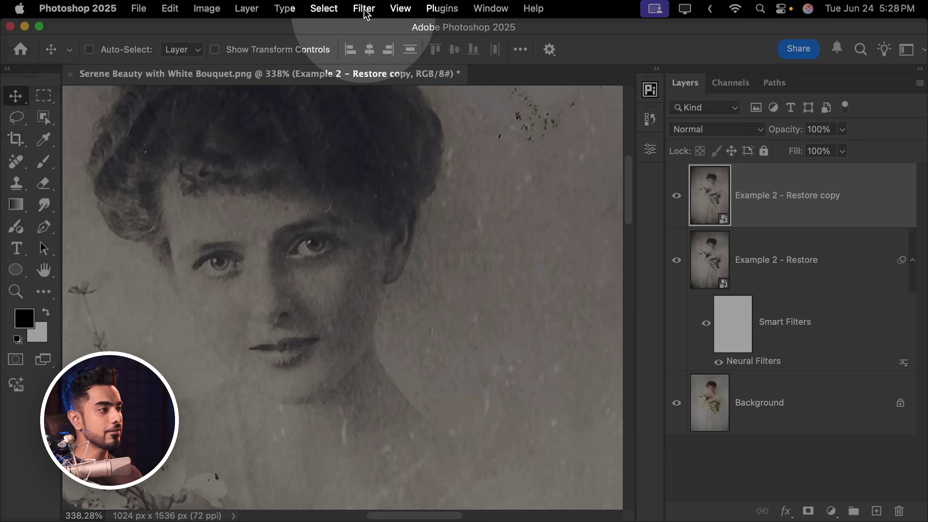
{"action": "left_click", "coordinate": [363, 8]}
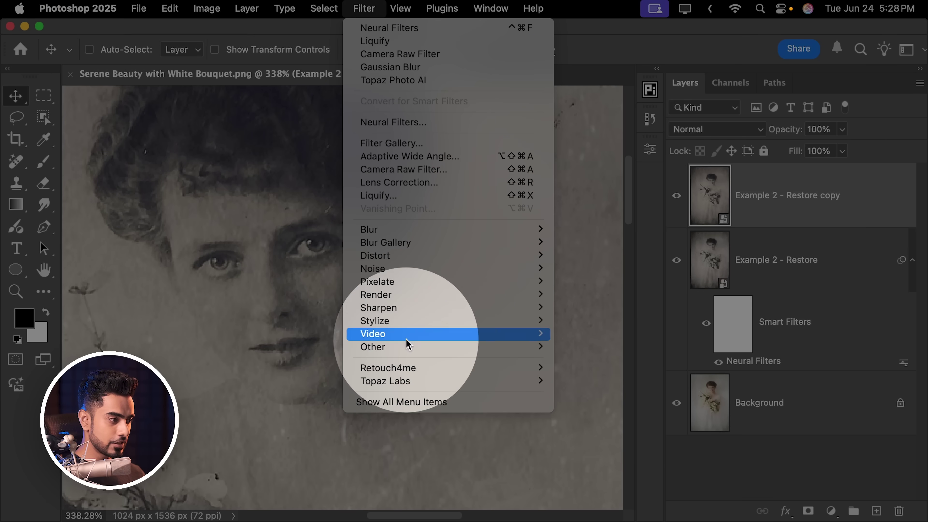
{"action": "mouse_move", "coordinate": [406, 383]}
{"action": "left_click", "coordinate": [611, 382]}
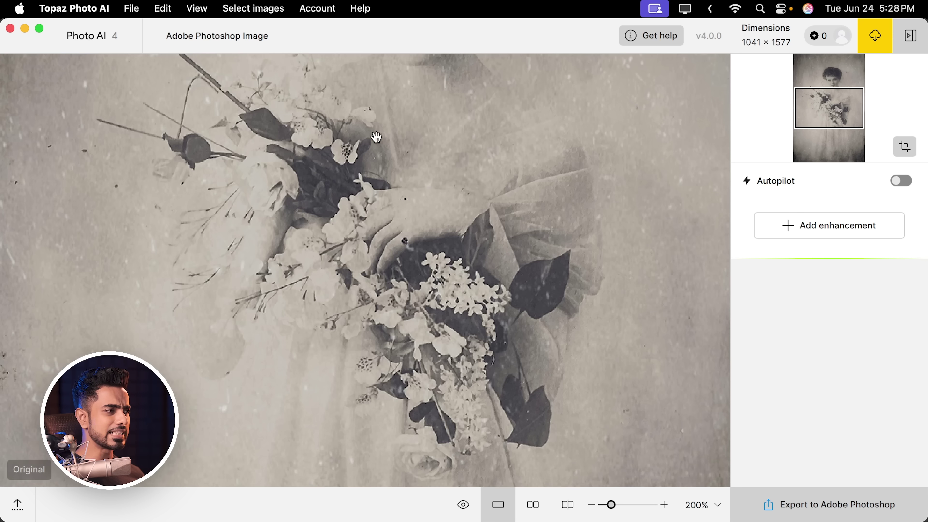
Add Recover faces for the woman's face in Creative mode with strength 100.
{"action": "scroll", "coordinate": [376, 137], "scroll_direction": "up", "scroll_amount": 6}
{"action": "left_click", "coordinate": [828, 229]}
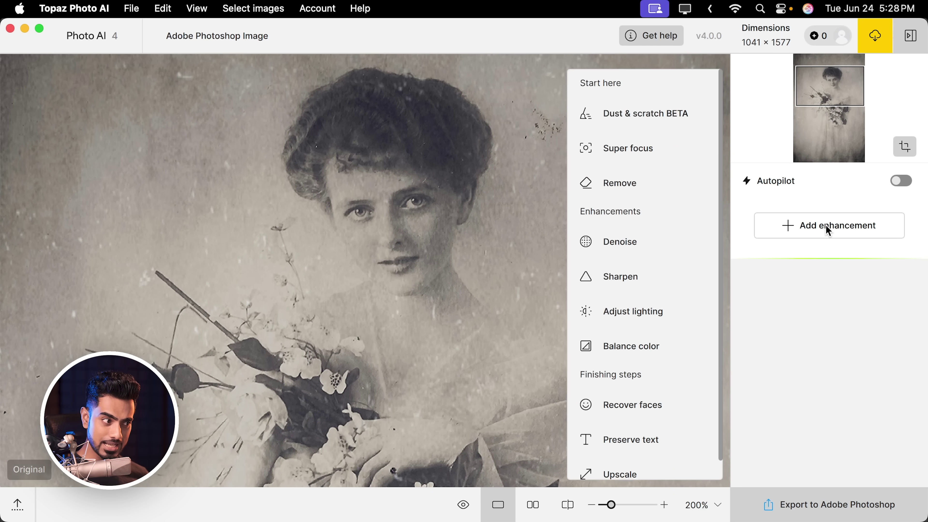
{"action": "left_click", "coordinate": [642, 405]}
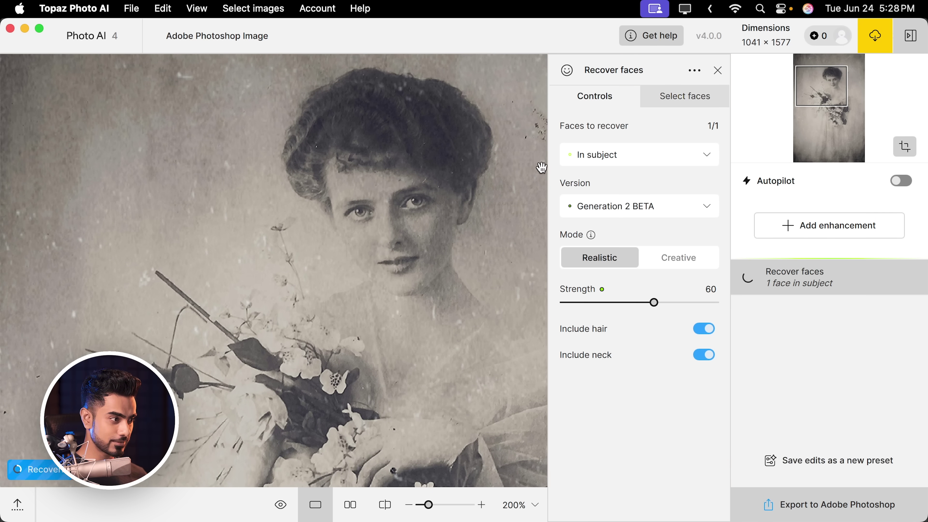
{"action": "key", "text": "super+equal"}
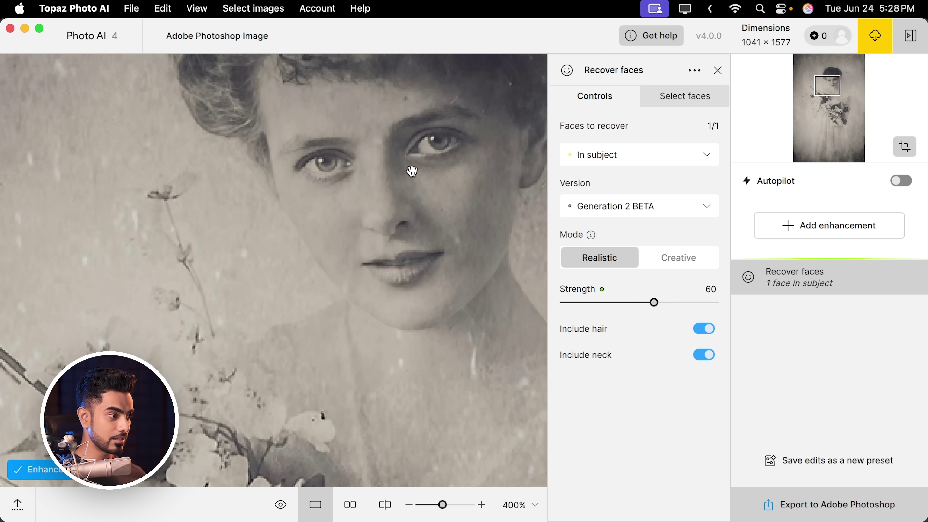
{"action": "left_click_drag", "start_coordinate": [411, 170], "coordinate": [310, 258]}
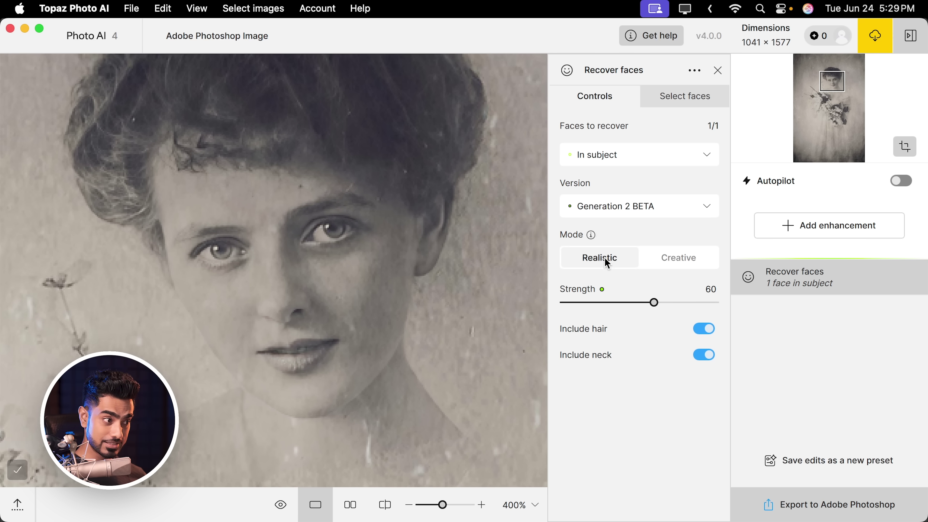
{"action": "left_click", "coordinate": [679, 257]}
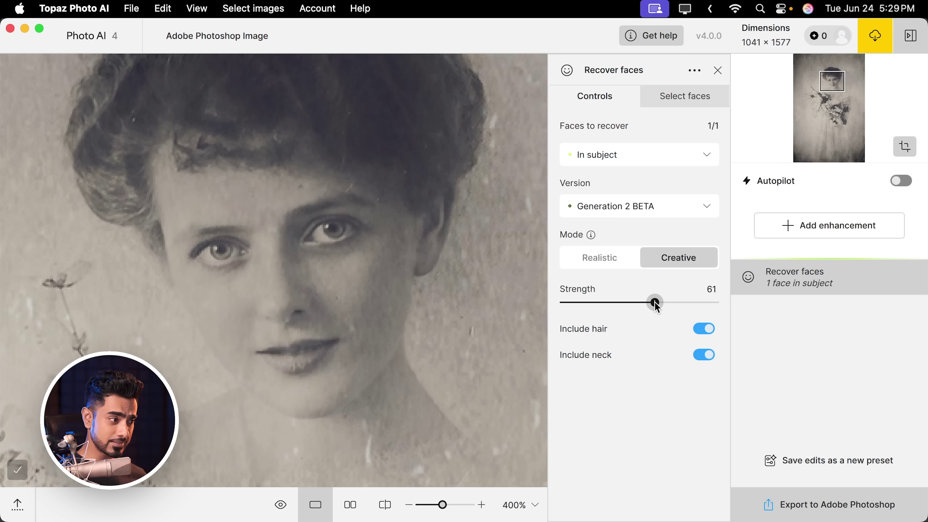
{"action": "left_click_drag", "start_coordinate": [653, 302], "coordinate": [731, 303]}
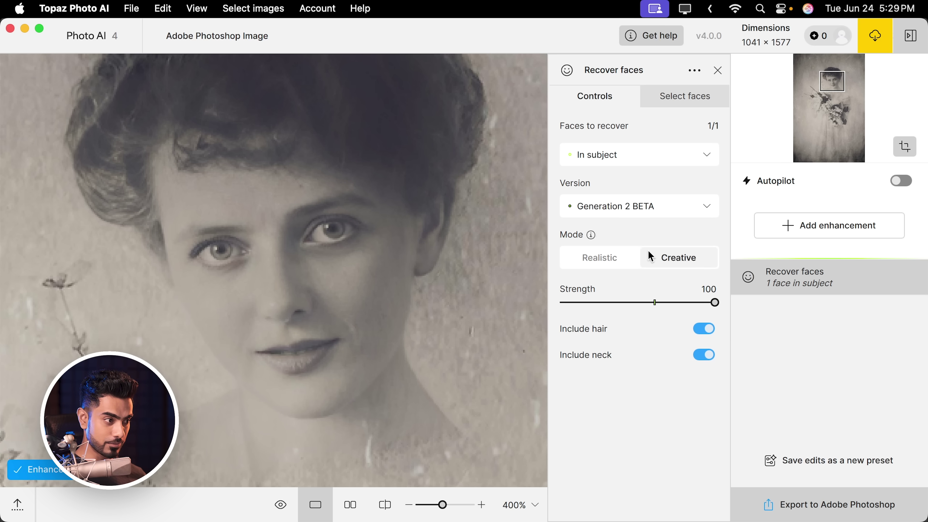
{"action": "left_click", "coordinate": [601, 258]}
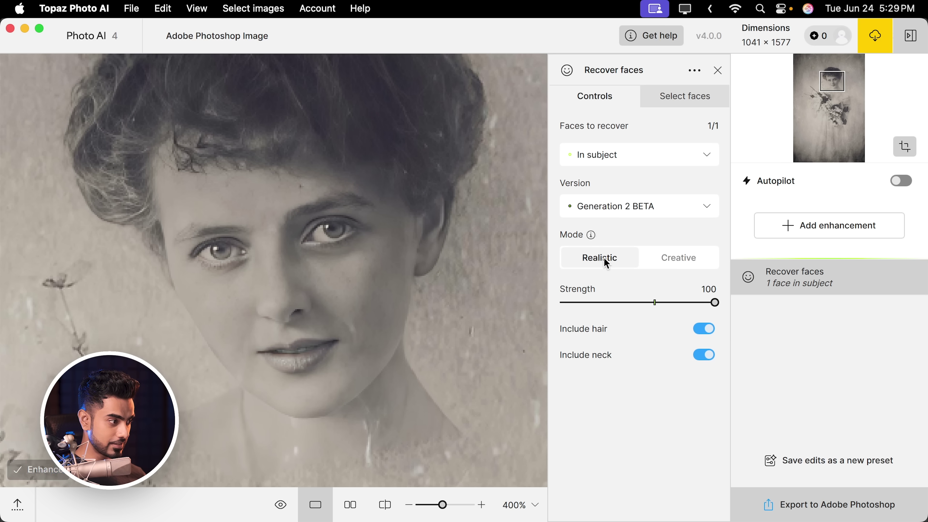
{"action": "left_click", "coordinate": [689, 261]}
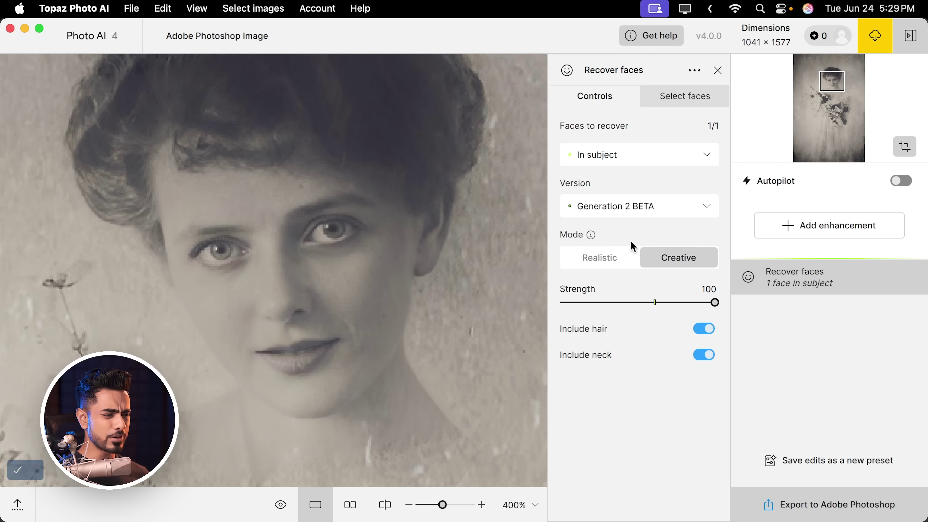
Export the Topaz result back to Photoshop and toggle the filtered copy's visibility to compare.
{"action": "left_click", "coordinate": [818, 506]}
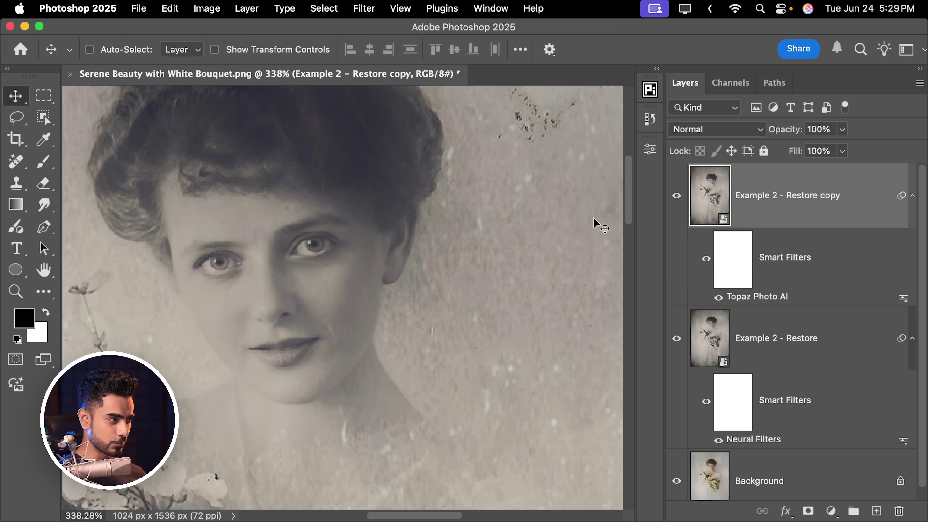
{"action": "scroll", "coordinate": [593, 217], "scroll_direction": "up", "scroll_amount": 2}
{"action": "left_click", "coordinate": [676, 196]}
{"action": "scroll", "coordinate": [400, 243], "scroll_direction": "left", "scroll_amount": 2}
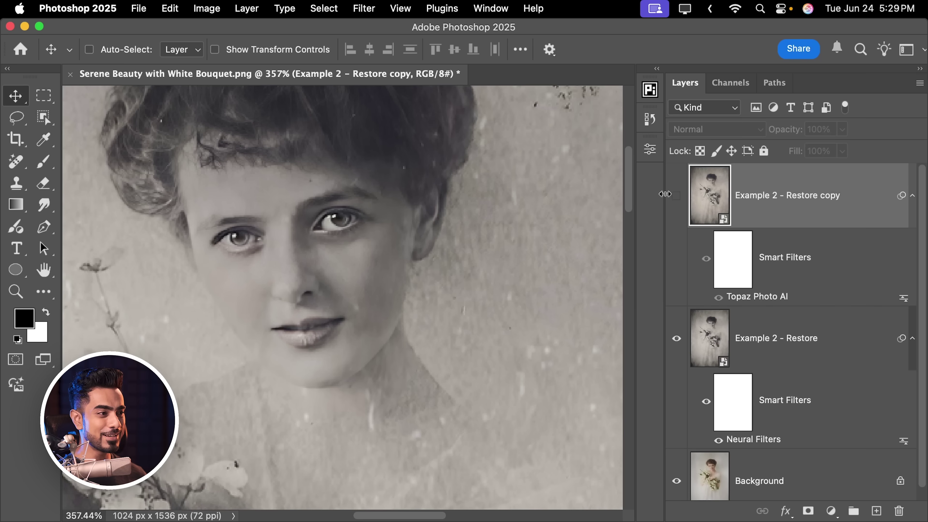
{"action": "left_click", "coordinate": [677, 196]}
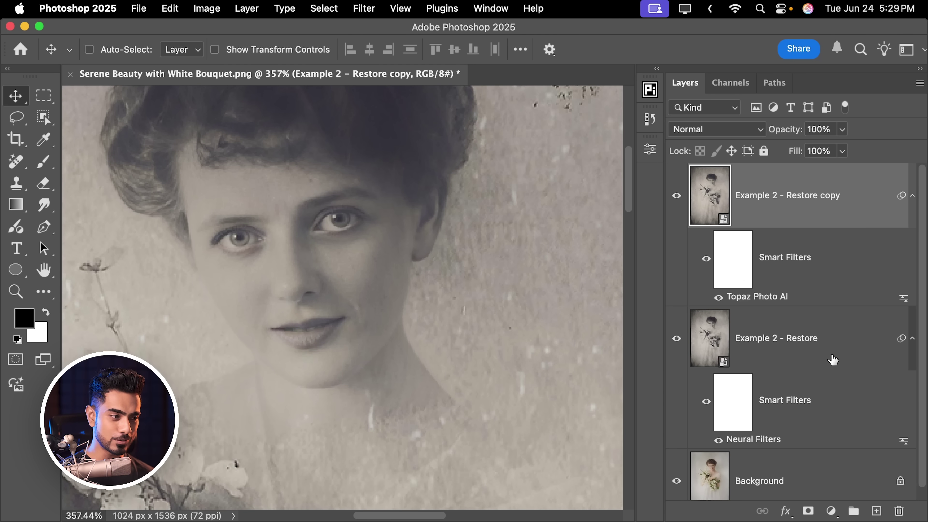
Delete the Example 2 - Restore layer and add an empty Layer 1 above.
{"action": "left_click_drag", "start_coordinate": [832, 360], "coordinate": [900, 511]}
{"action": "scroll", "coordinate": [305, 336], "scroll_direction": "up", "scroll_amount": 5}
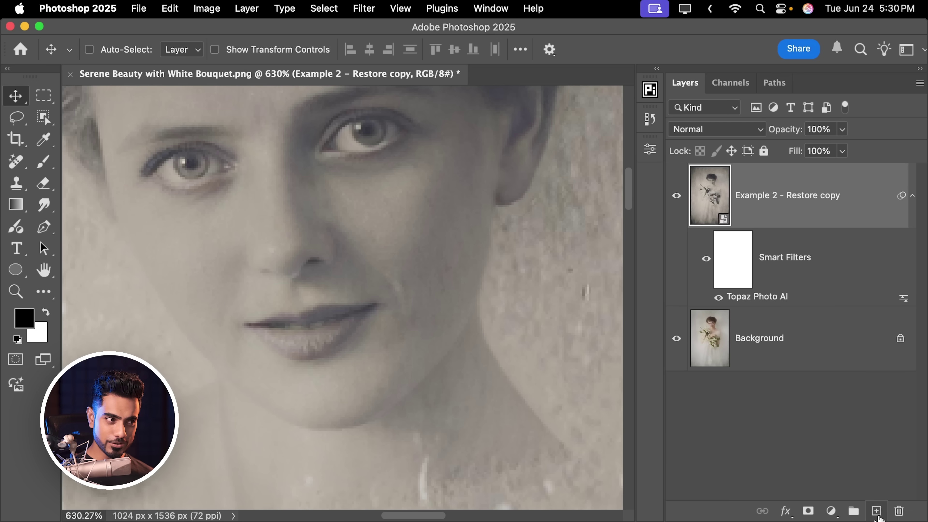
{"action": "left_click", "coordinate": [876, 511]}
Erase the lip blemish on Layer 1 with a smaller Remove tool brush.
{"action": "left_click_drag", "start_coordinate": [15, 161], "coordinate": [73, 176]}
{"action": "scroll", "coordinate": [329, 316], "scroll_direction": "up", "scroll_amount": 3}
{"action": "key", "text": "bracketleft"}
{"action": "key", "text": "bracketleft"}
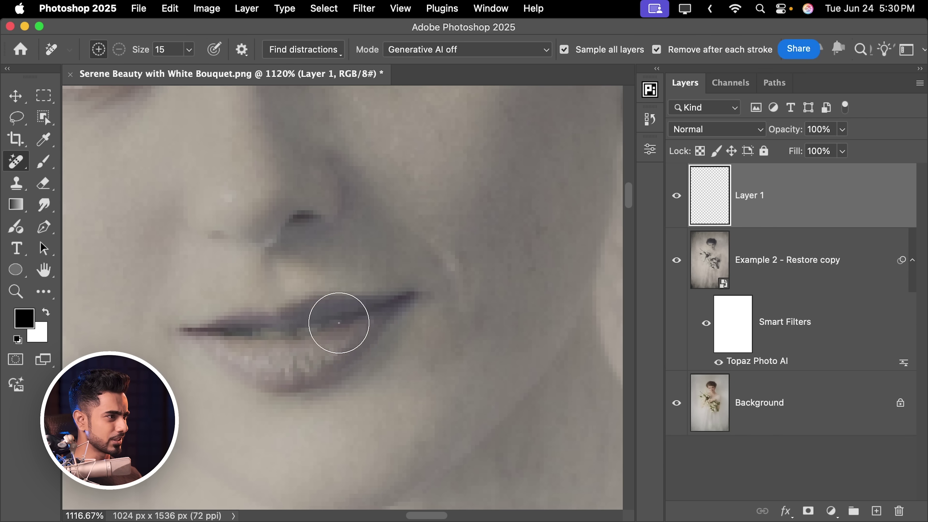
{"action": "key", "text": "bracketleft"}
{"action": "key", "text": "bracketleft"}
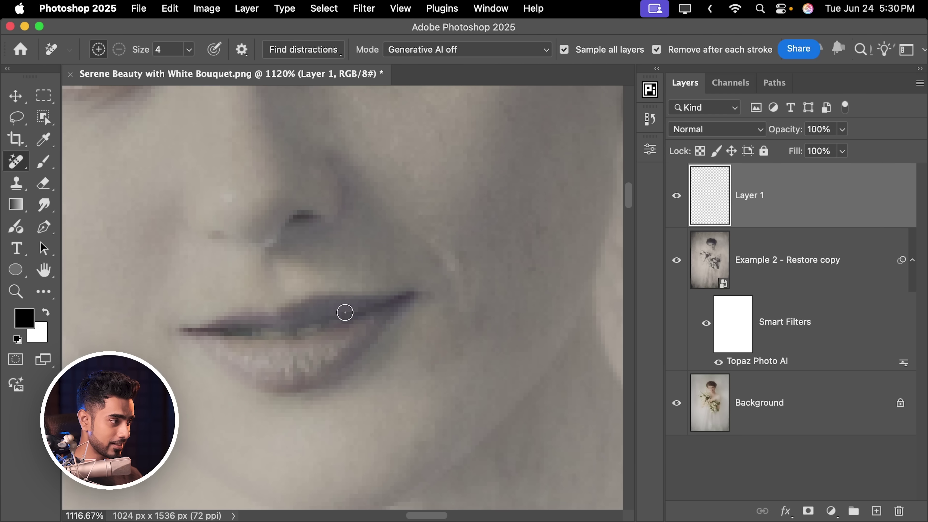
{"action": "key", "text": "bracketleft"}
{"action": "left_click_drag", "start_coordinate": [317, 329], "coordinate": [314, 326]}
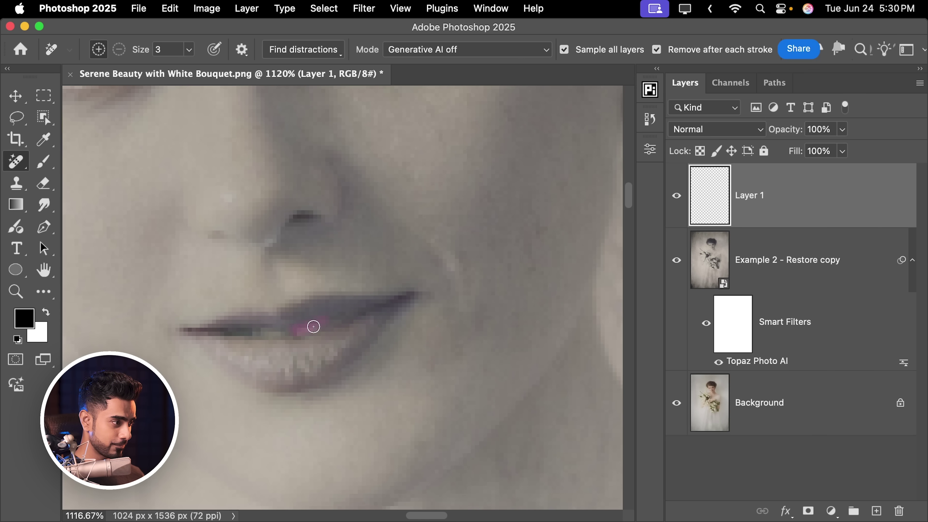
{"action": "left_click_drag", "start_coordinate": [249, 330], "coordinate": [243, 330]}
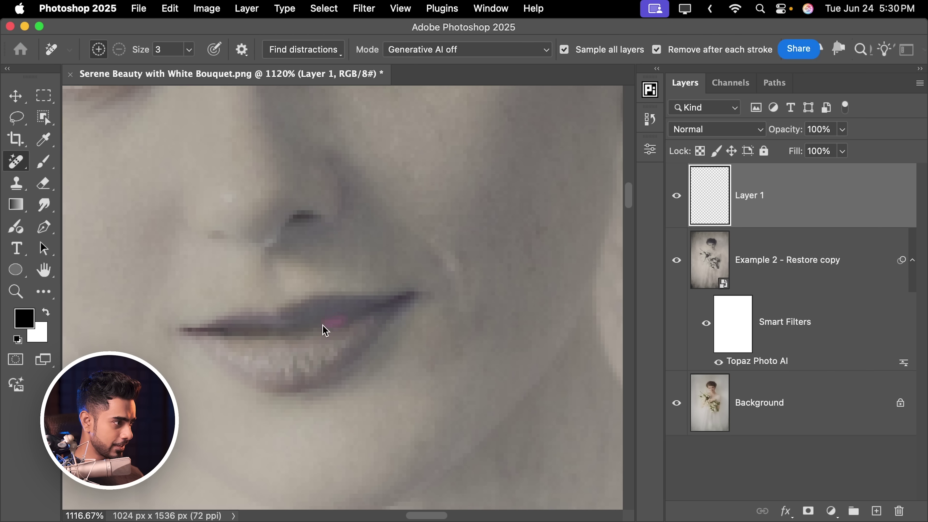
{"action": "scroll", "coordinate": [283, 319], "scroll_direction": "down", "scroll_amount": 5}
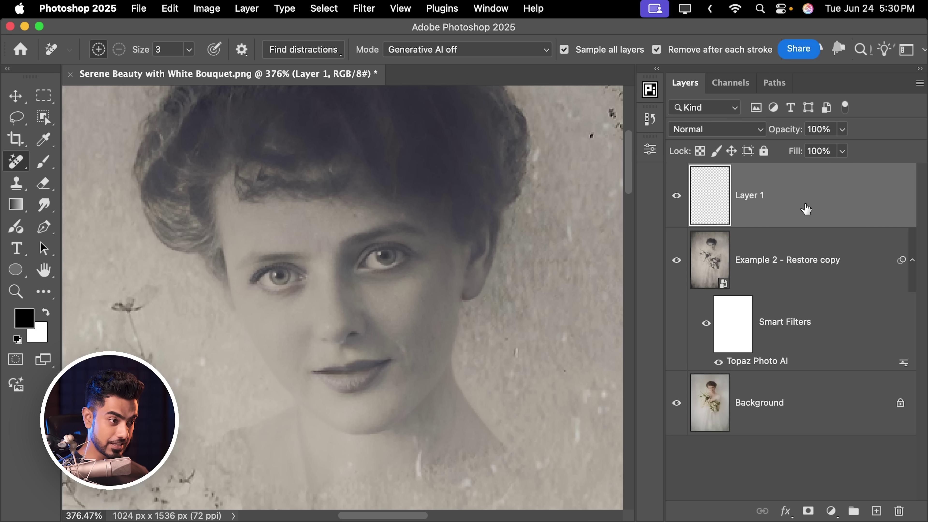
Group Layer 1 and the restore copy into Group 1 with a black hide-all mask.
{"action": "left_click", "coordinate": [825, 257], "text": "super"}
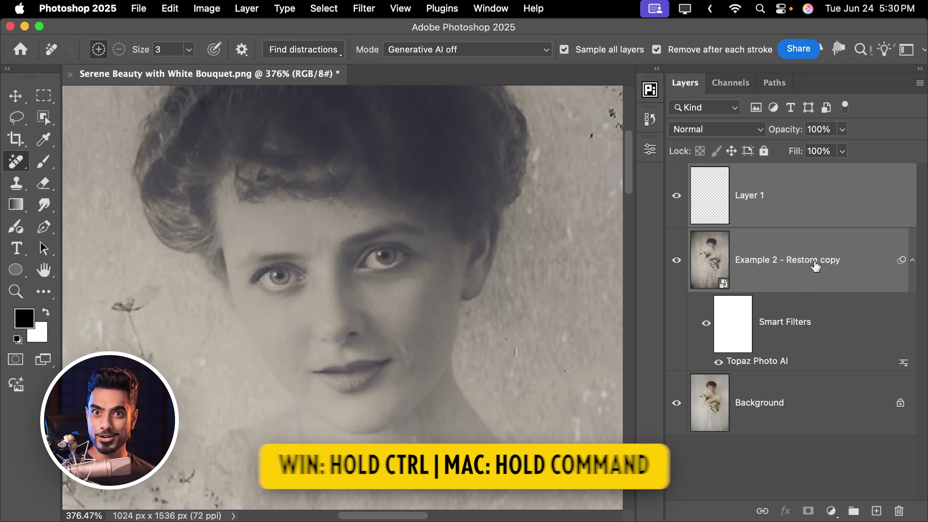
{"action": "key", "text": "super+g"}
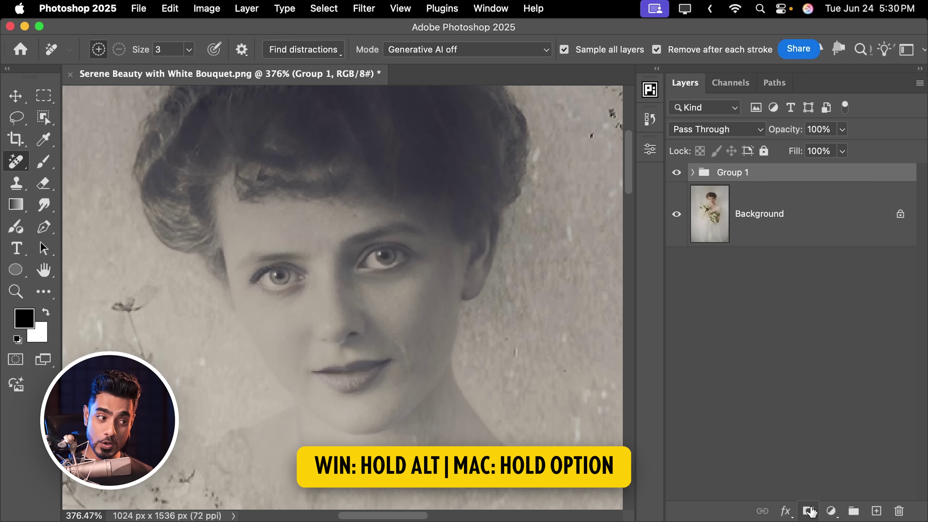
{"action": "left_click", "coordinate": [809, 510], "text": "alt"}
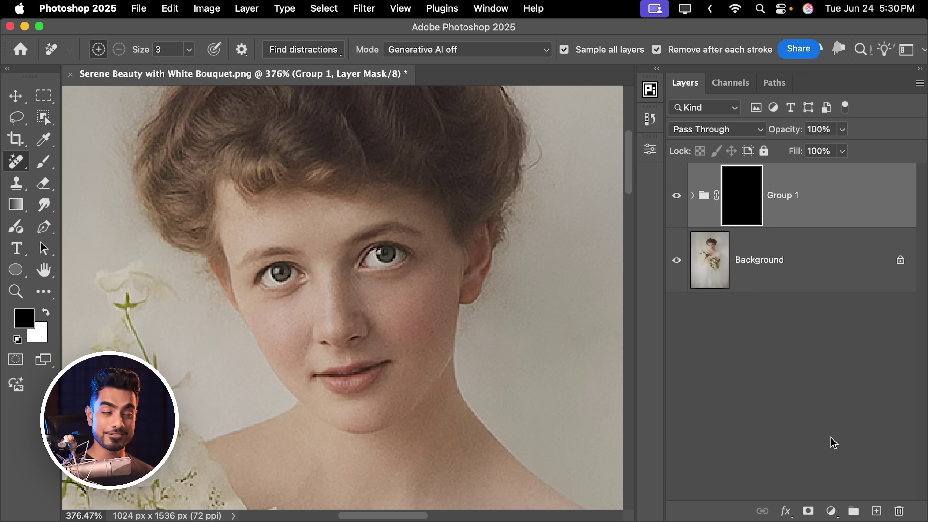
Paint the original face back in with a white brush, then duplicate the Background layer.
{"action": "left_click", "coordinate": [44, 161]}
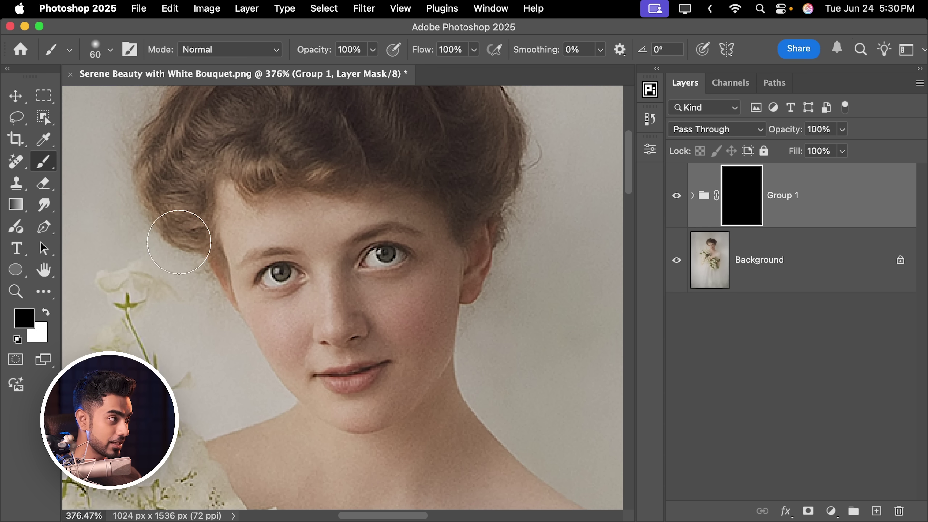
{"action": "key", "text": "x"}
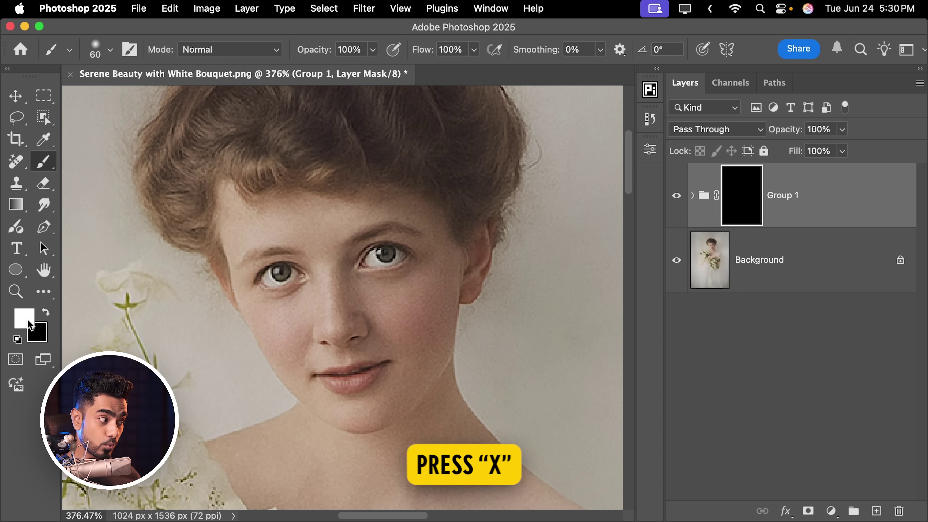
{"action": "key", "text": "bracketleft"}
{"action": "mouse_move", "coordinate": [302, 259]}
{"action": "left_mouse_down"}
{"action": "mouse_move", "coordinate": [276, 276]}
{"action": "mouse_move", "coordinate": [284, 272]}
{"action": "mouse_move", "coordinate": [273, 259]}
{"action": "mouse_move", "coordinate": [343, 255]}
{"action": "mouse_move", "coordinate": [371, 265]}
{"action": "mouse_move", "coordinate": [397, 240]}
{"action": "mouse_move", "coordinate": [333, 281]}
{"action": "mouse_move", "coordinate": [348, 317]}
{"action": "mouse_move", "coordinate": [340, 325]}
{"action": "mouse_move", "coordinate": [335, 310]}
{"action": "mouse_move", "coordinate": [362, 322]}
{"action": "mouse_move", "coordinate": [364, 339]}
{"action": "mouse_move", "coordinate": [329, 359]}
{"action": "mouse_move", "coordinate": [357, 383]}
{"action": "mouse_move", "coordinate": [386, 363]}
{"action": "mouse_move", "coordinate": [389, 302]}
{"action": "mouse_move", "coordinate": [370, 324]}
{"action": "mouse_move", "coordinate": [373, 337]}
{"action": "mouse_move", "coordinate": [337, 342]}
{"action": "mouse_move", "coordinate": [309, 329]}
{"action": "mouse_move", "coordinate": [316, 354]}
{"action": "mouse_move", "coordinate": [362, 366]}
{"action": "mouse_move", "coordinate": [387, 327]}
{"action": "left_mouse_up"}
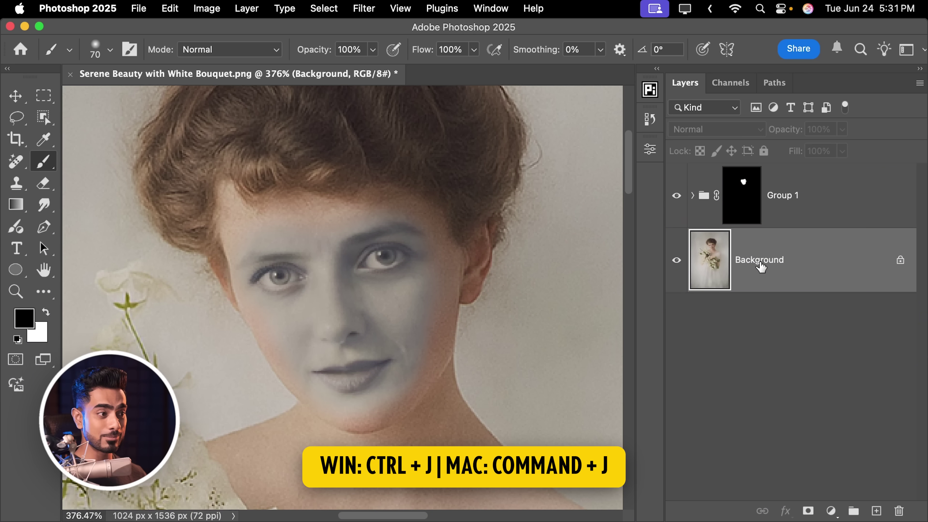
{"action": "key", "text": "super+j"}
Move Background copy above Group 1, set it to Color blend, clip it, and rename it 'Color'.
{"action": "left_click_drag", "start_coordinate": [758, 250], "coordinate": [758, 213]}
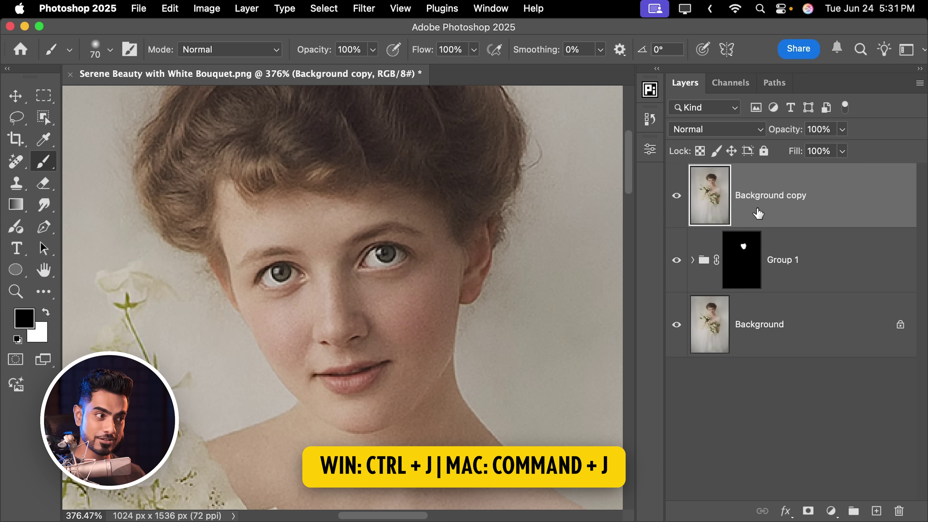
{"action": "left_click", "coordinate": [710, 131]}
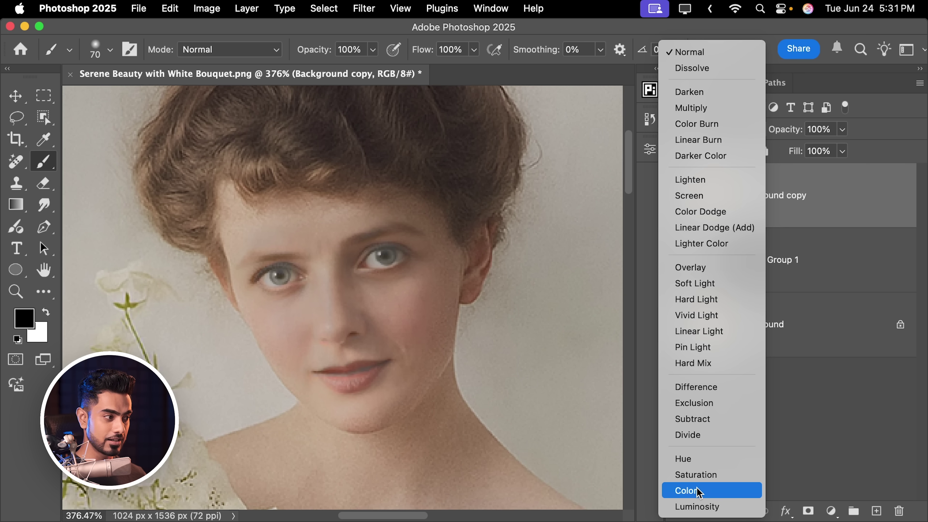
{"action": "left_click", "coordinate": [690, 491]}
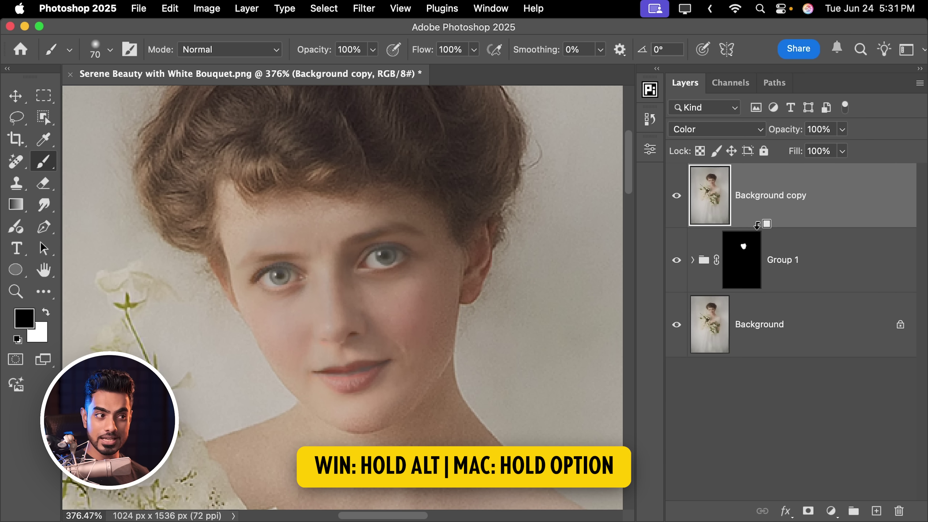
{"action": "left_click", "coordinate": [755, 224], "text": "alt"}
{"action": "double_click", "coordinate": [783, 196]}
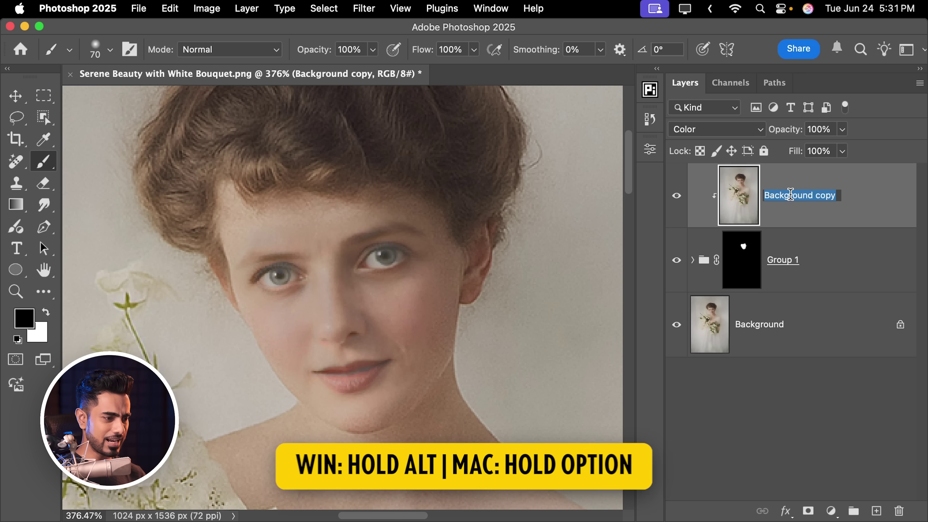
{"action": "type", "text": "Color"}
{"action": "key", "text": "Return"}
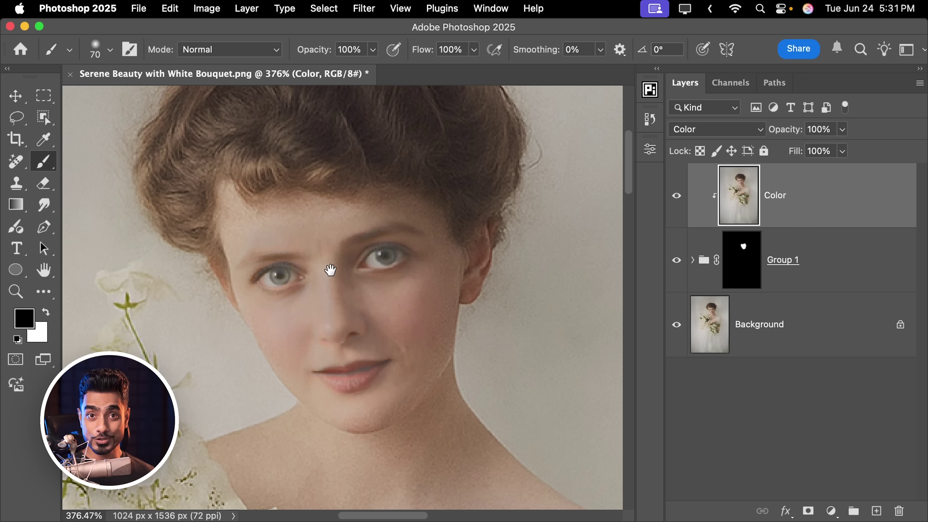
{"action": "scroll", "coordinate": [306, 252], "scroll_direction": "up", "scroll_amount": 5}
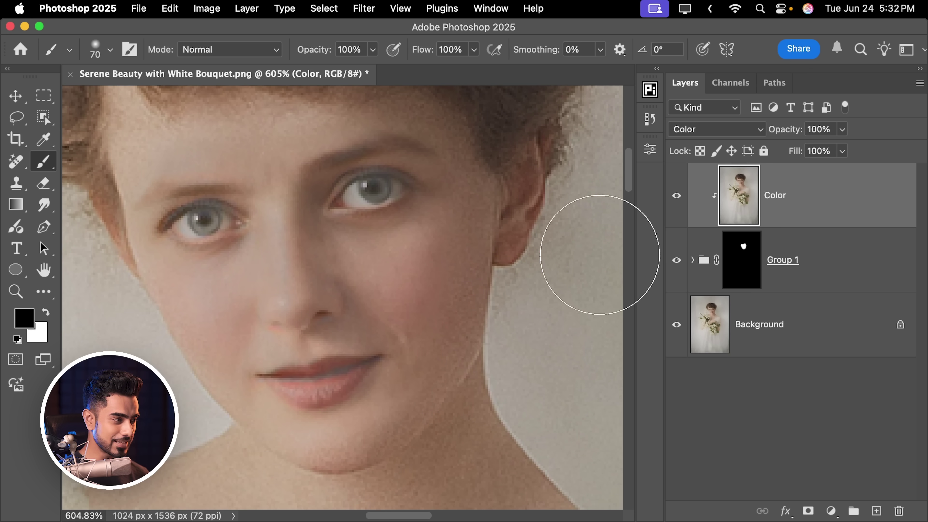
Add Layer 2 clipped above Color and set its blend mode to Color.
{"action": "left_click", "coordinate": [876, 512]}
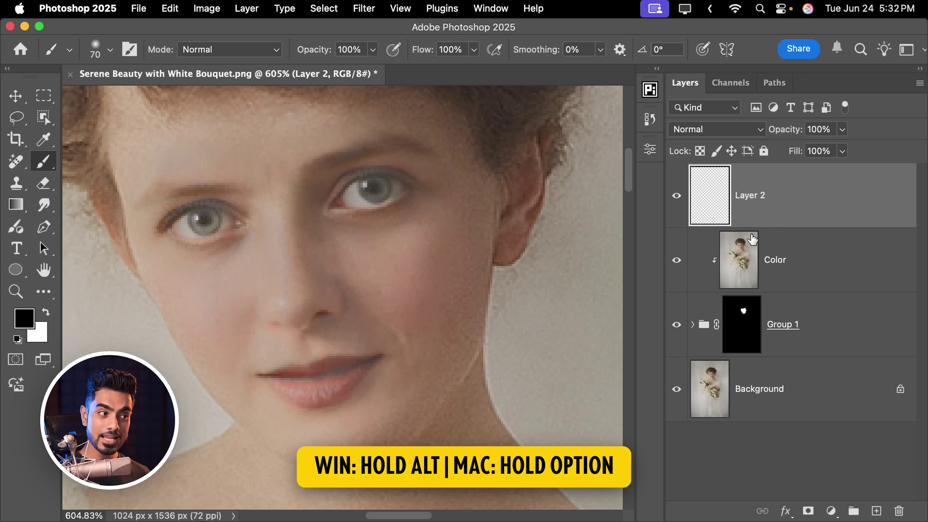
{"action": "left_click", "coordinate": [760, 225], "text": "alt"}
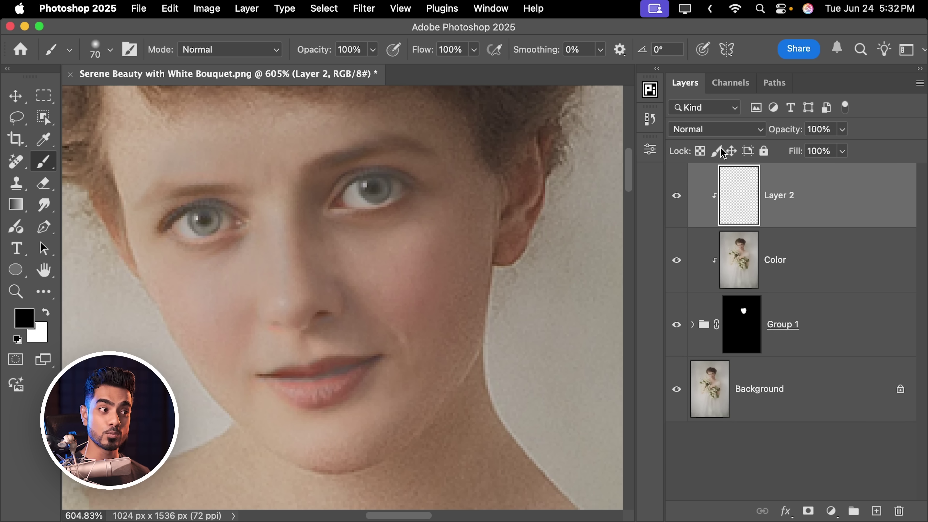
{"action": "left_click", "coordinate": [719, 129]}
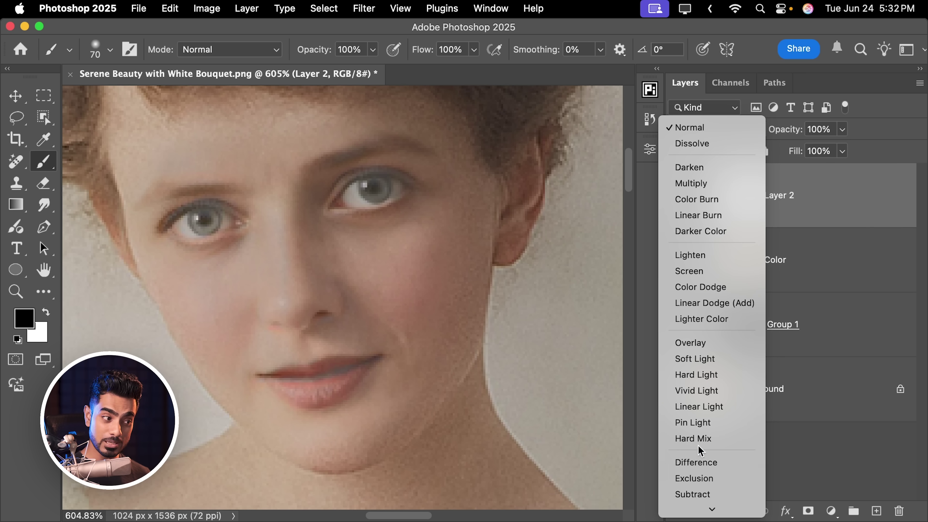
{"action": "left_click", "coordinate": [692, 490]}
{"action": "key", "text": "x"}
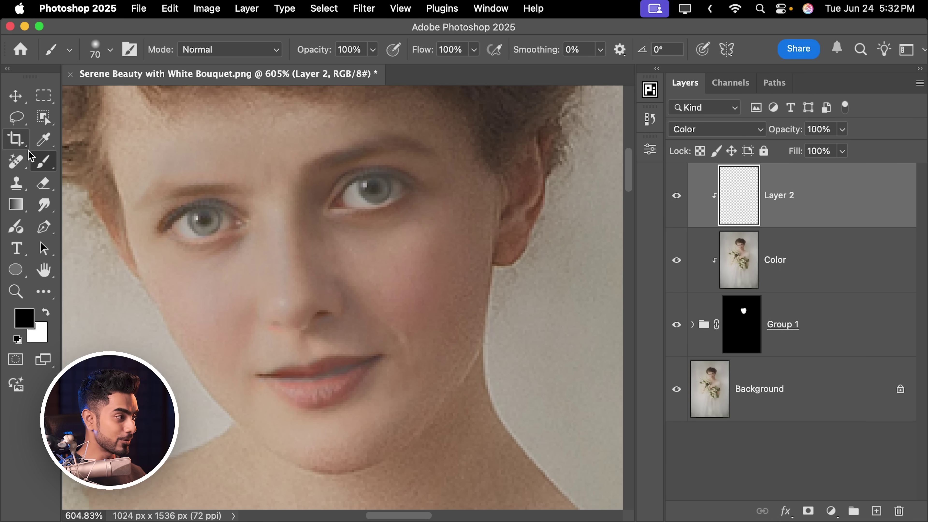
{"action": "key", "text": "bracketleft"}
{"action": "key", "text": "bracketleft"}
{"action": "key", "text": "bracketleft"}
{"action": "key", "text": "bracketleft"}
{"action": "key", "text": "bracketleft"}
{"action": "key", "text": "bracketleft"}
{"action": "key", "text": "bracketleft"}
Paint sampled cheek, nose, lip and beige skin tones onto the face.
{"action": "left_click", "coordinate": [350, 324], "text": "alt"}
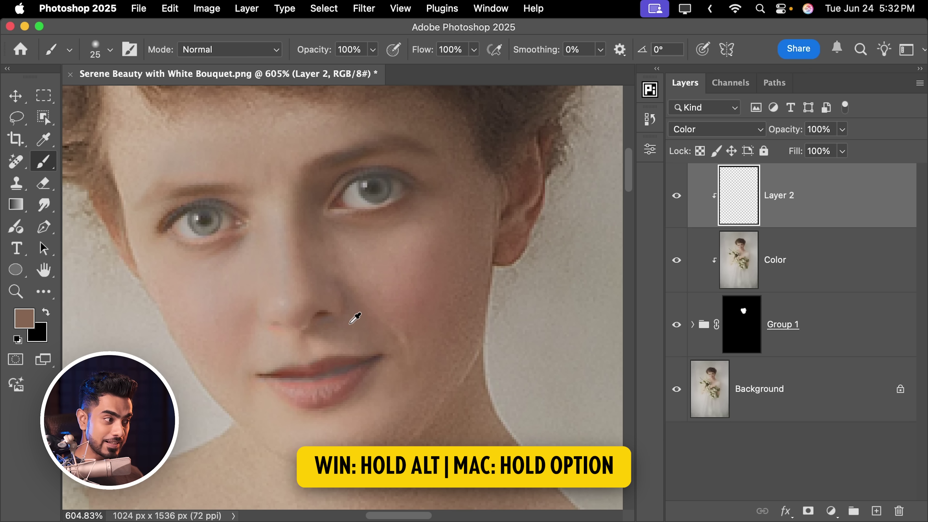
{"action": "scroll", "coordinate": [337, 313], "scroll_direction": "up", "scroll_amount": 5}
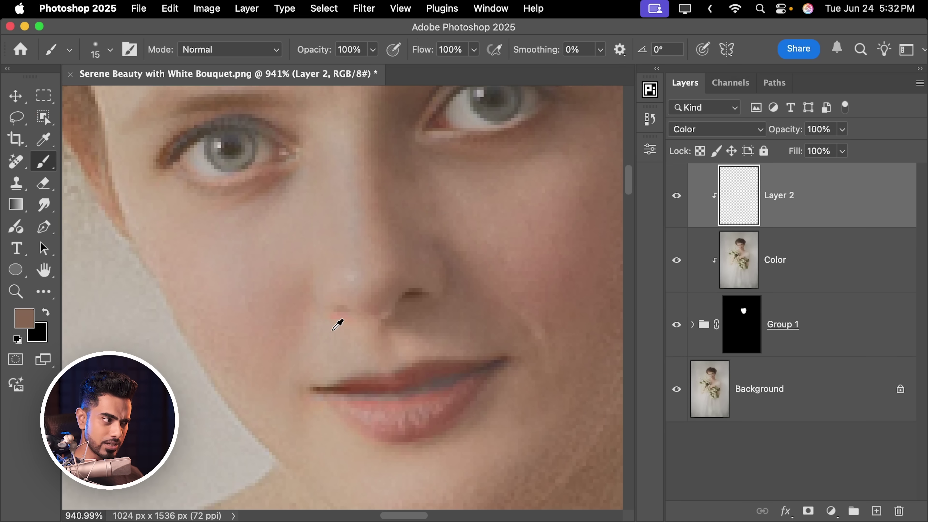
{"action": "left_click", "coordinate": [344, 317], "text": "alt"}
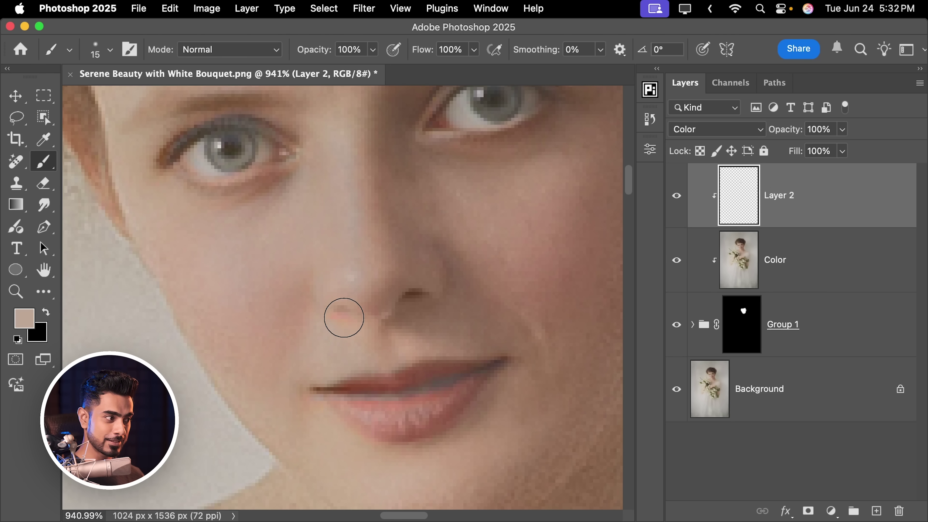
{"action": "key", "text": "bracketleft"}
{"action": "key", "text": "bracketleft"}
{"action": "key", "text": "bracketleft"}
{"action": "key", "text": "bracketleft"}
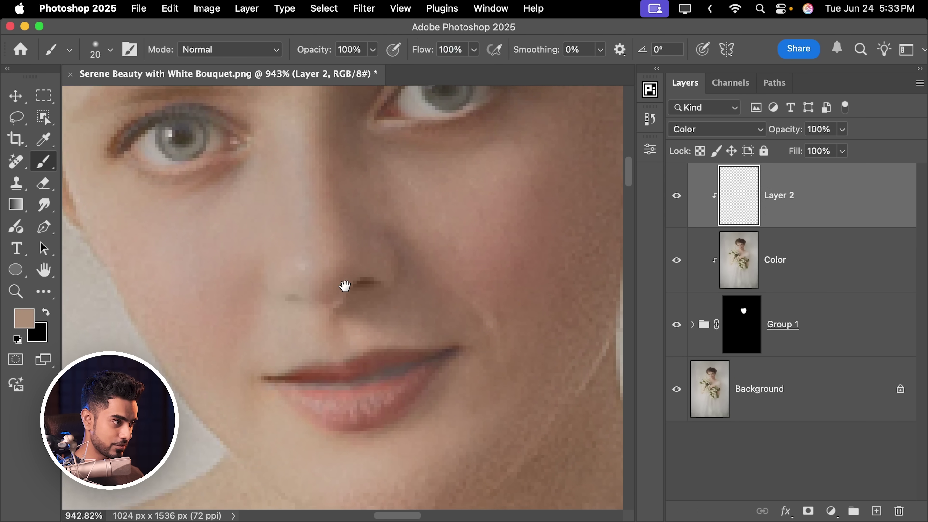
{"action": "scroll", "coordinate": [368, 310], "scroll_direction": "up", "scroll_amount": 2}
{"action": "left_click", "coordinate": [307, 358], "text": "alt"}
{"action": "left_click", "coordinate": [434, 390], "text": "alt"}
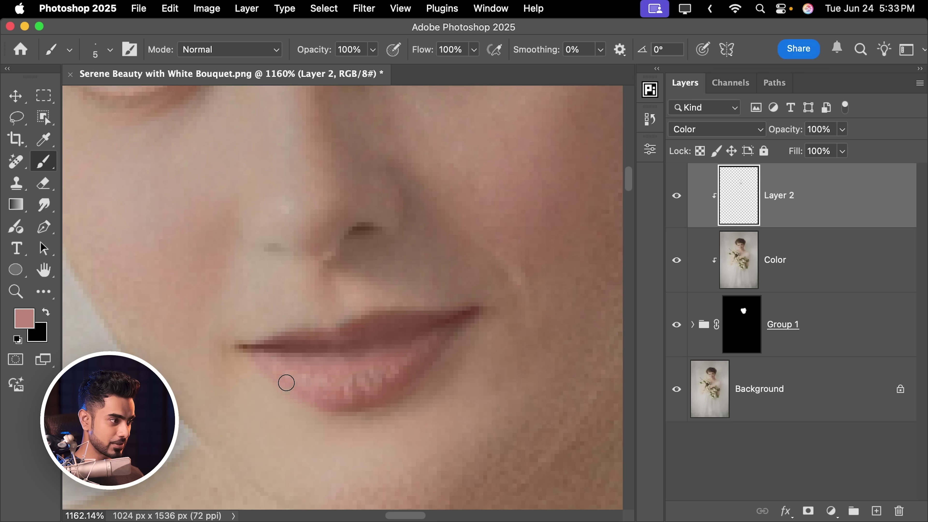
{"action": "left_click", "coordinate": [398, 356], "text": "alt"}
Paint the sampled eye-area tone and light grey eye-white colour with a very small brush.
{"action": "key", "text": "bracketright"}
{"action": "key", "text": "bracketright"}
{"action": "key", "text": "bracketright"}
{"action": "key", "text": "bracketright"}
{"action": "scroll", "coordinate": [299, 234], "scroll_direction": "up", "scroll_amount": 3}
{"action": "scroll", "coordinate": [299, 238], "scroll_direction": "up", "scroll_amount": 3}
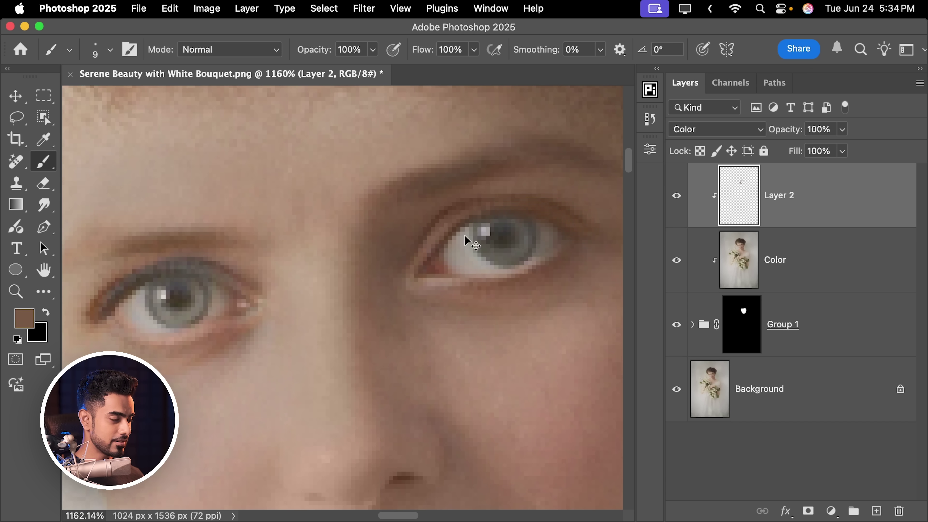
{"action": "left_click", "coordinate": [551, 243], "text": "alt"}
{"action": "key", "text": "bracketleft"}
{"action": "left_click", "coordinate": [458, 214], "text": "alt"}
{"action": "key", "text": "bracketleft"}
{"action": "key", "text": "bracketleft"}
{"action": "key", "text": "bracketleft"}
{"action": "key", "text": "bracketleft"}
{"action": "key", "text": "bracketleft"}
{"action": "key", "text": "bracketleft"}
{"action": "scroll", "coordinate": [416, 232], "scroll_direction": "down", "scroll_amount": 5}
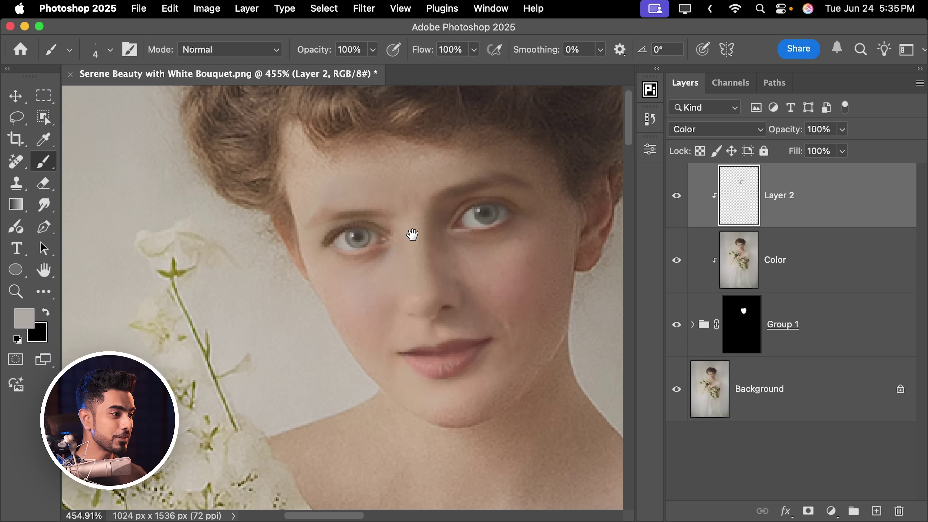
{"action": "scroll", "coordinate": [415, 249], "scroll_direction": "up", "scroll_amount": 1}
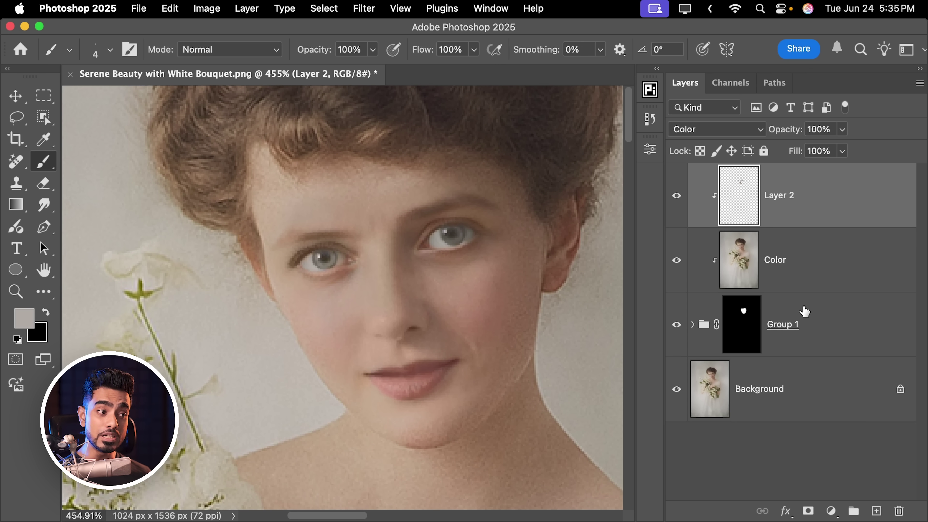
Add a Curves layer over Group 1 with black point 24 and white point 232.
{"action": "left_click", "coordinate": [805, 314]}
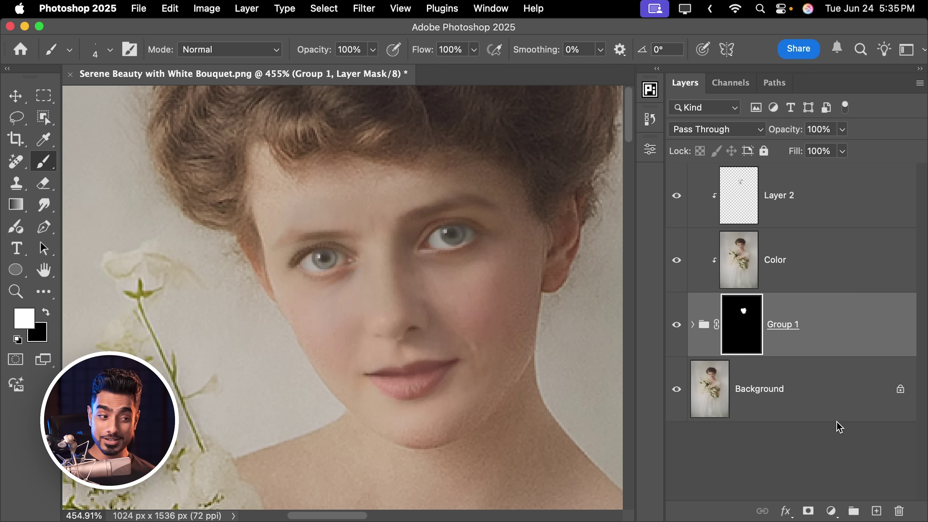
{"action": "left_click", "coordinate": [832, 511]}
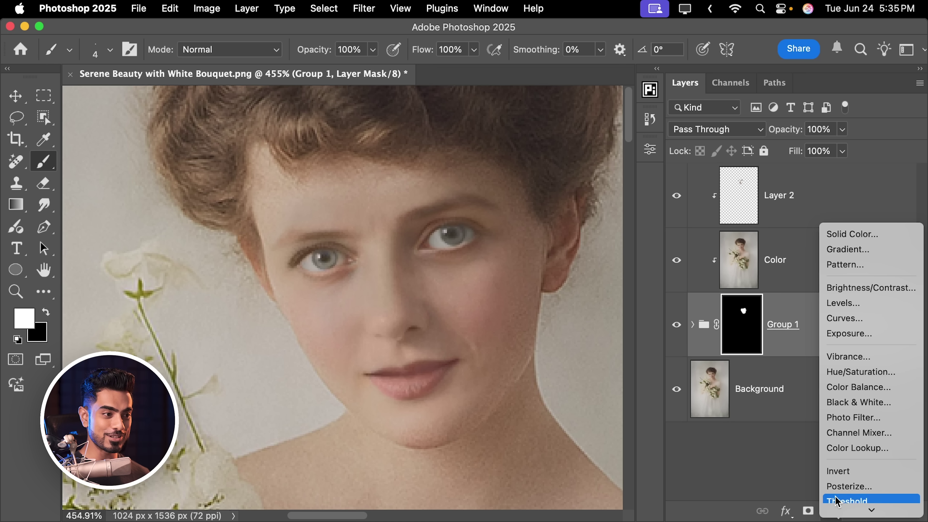
{"action": "left_click", "coordinate": [849, 322]}
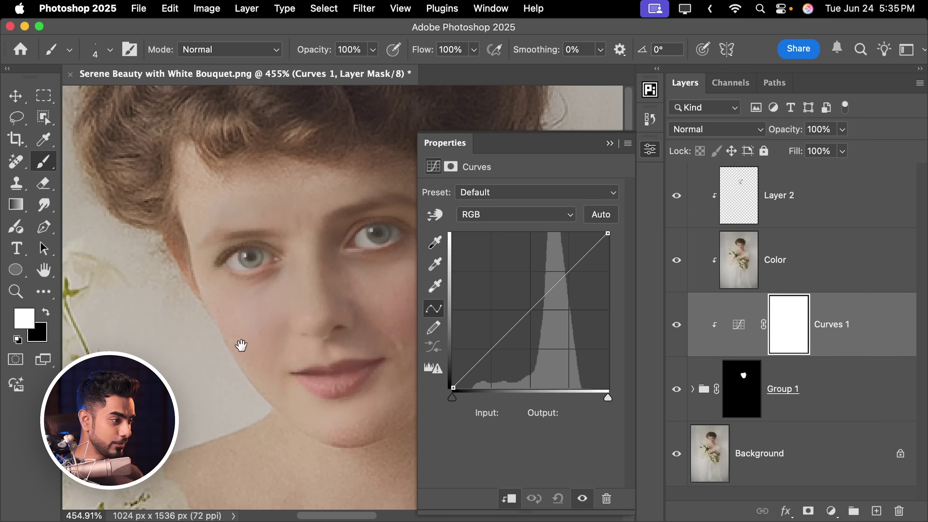
{"action": "left_click_drag", "start_coordinate": [453, 397], "coordinate": [466, 401]}
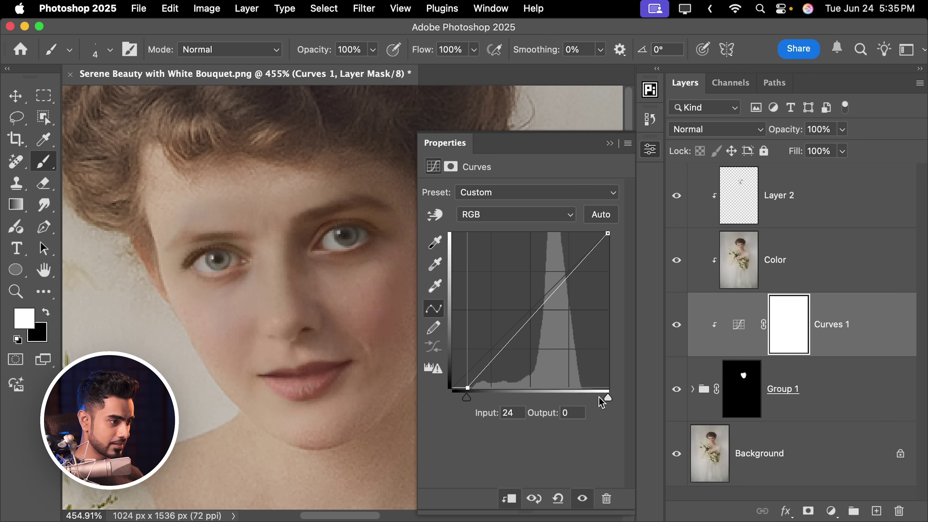
{"action": "left_click_drag", "start_coordinate": [606, 397], "coordinate": [594, 395]}
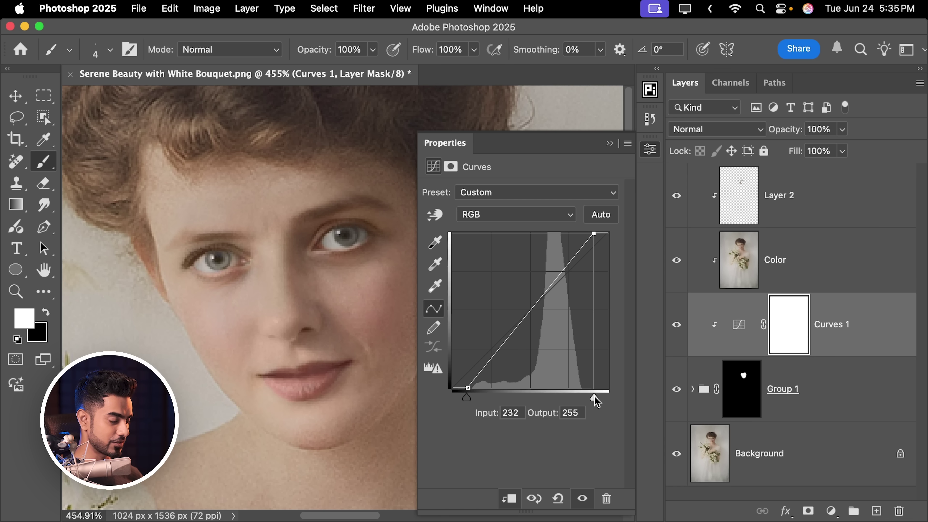
{"action": "left_click", "coordinate": [611, 144]}
{"action": "scroll", "coordinate": [428, 232], "scroll_direction": "down", "scroll_amount": 3}
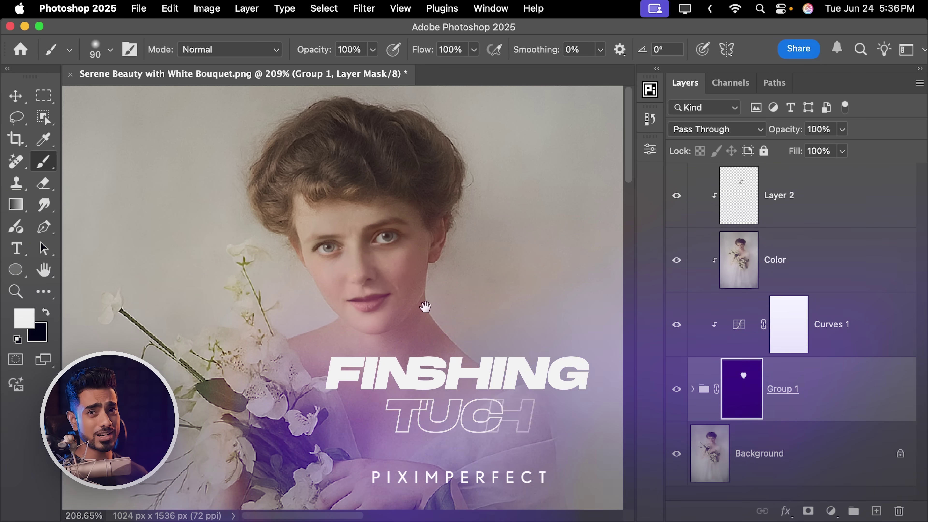
Duplicate the Background layer and name the copy 'Slightly Blurred'.
{"action": "scroll", "coordinate": [424, 307], "scroll_direction": "down", "scroll_amount": 3}
{"action": "scroll", "coordinate": [399, 334], "scroll_direction": "down", "scroll_amount": 3}
{"action": "scroll", "coordinate": [360, 364], "scroll_direction": "up", "scroll_amount": 5}
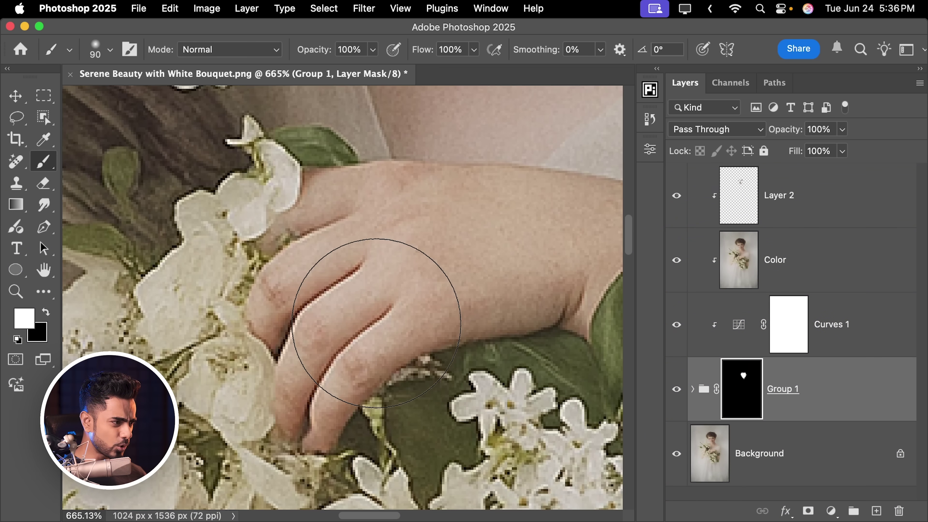
{"action": "scroll", "coordinate": [358, 332], "scroll_direction": "down", "scroll_amount": 3}
{"action": "scroll", "coordinate": [450, 270], "scroll_direction": "up", "scroll_amount": 8}
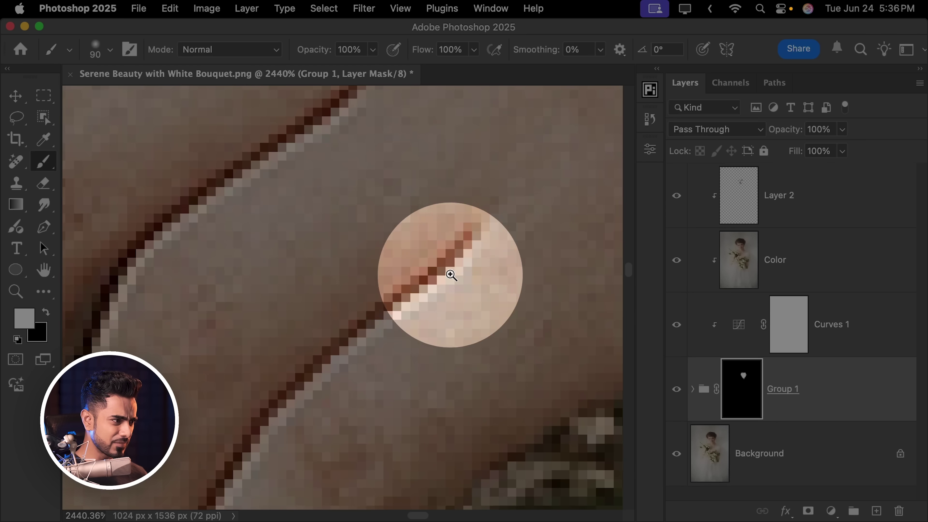
{"action": "scroll", "coordinate": [365, 294], "scroll_direction": "down", "scroll_amount": 6}
{"action": "scroll", "coordinate": [364, 294], "scroll_direction": "down", "scroll_amount": 3}
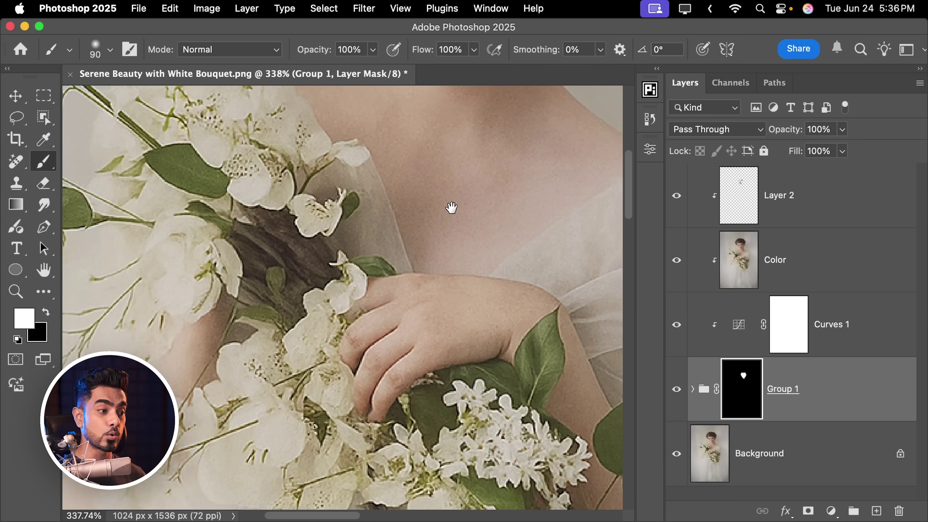
{"action": "left_click_drag", "start_coordinate": [452, 207], "coordinate": [400, 345]}
{"action": "scroll", "coordinate": [400, 346], "scroll_direction": "down", "scroll_amount": 2}
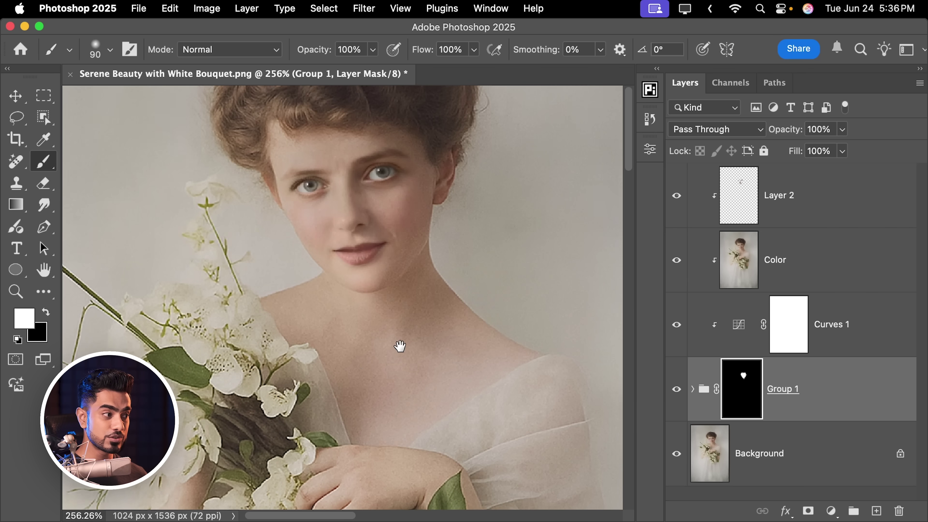
{"action": "left_click", "coordinate": [810, 472]}
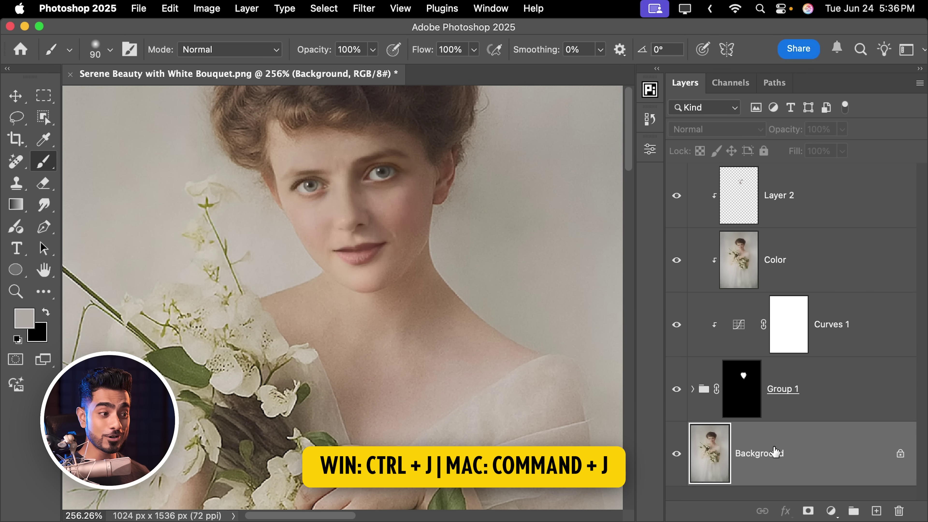
{"action": "key", "text": "super+j"}
{"action": "double_click", "coordinate": [762, 461]}
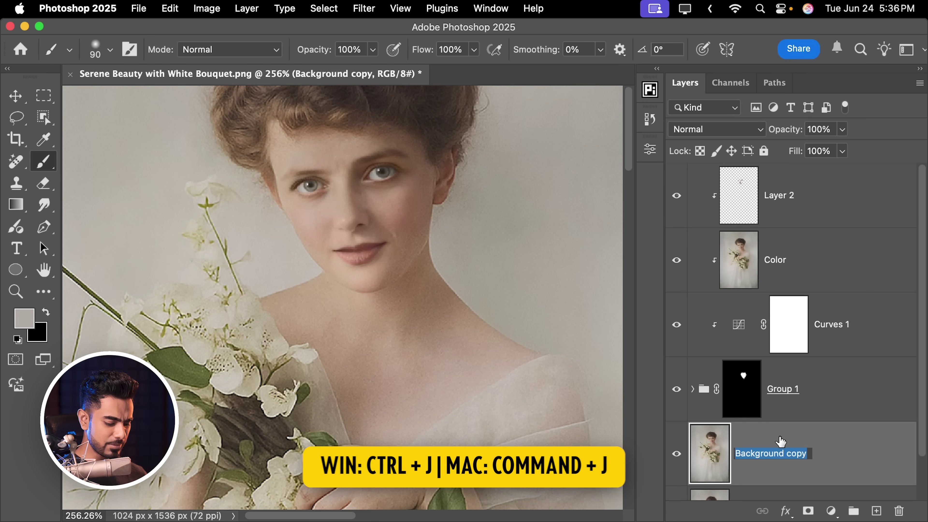
{"action": "type", "text": "Slightly Blurred"}
{"action": "key", "text": "Return"}
Soften Slightly Blurred with a 0.8-pixel Gaussian Blur.
{"action": "left_click", "coordinate": [364, 7]}
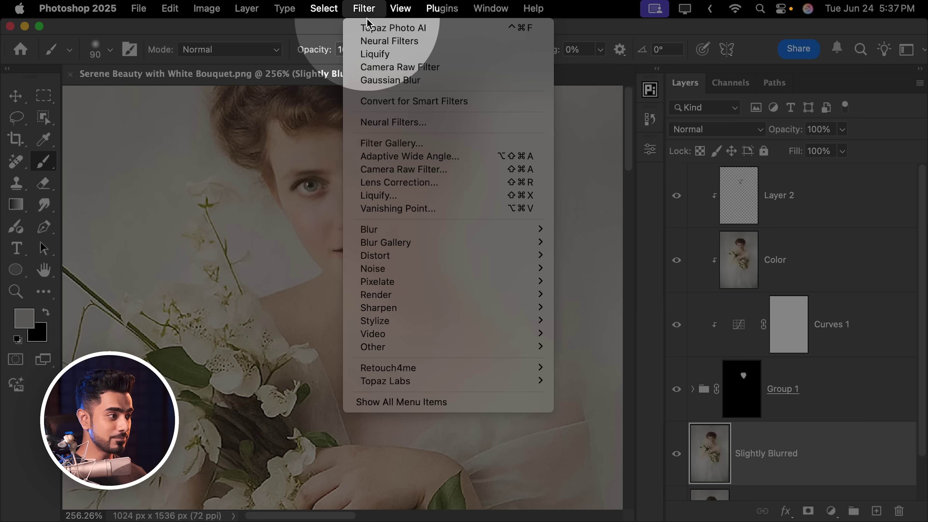
{"action": "mouse_move", "coordinate": [396, 229]}
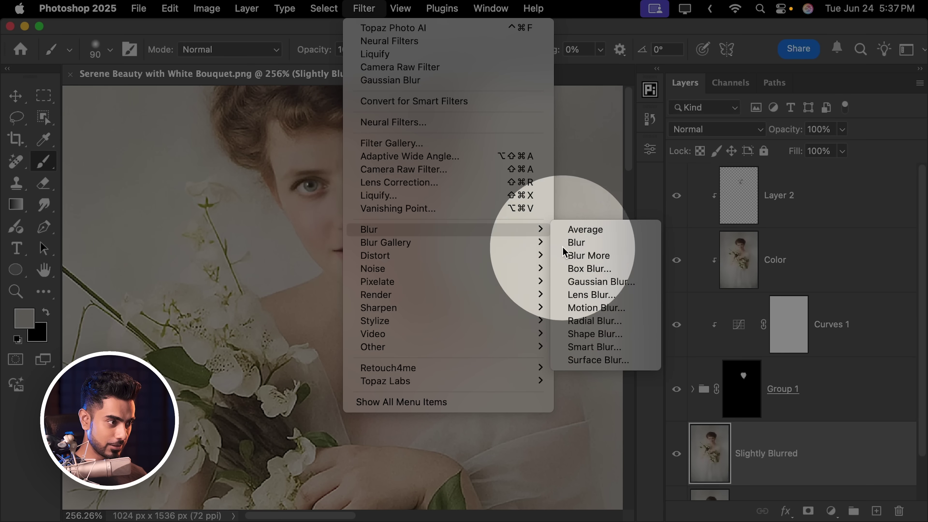
{"action": "left_click", "coordinate": [600, 277]}
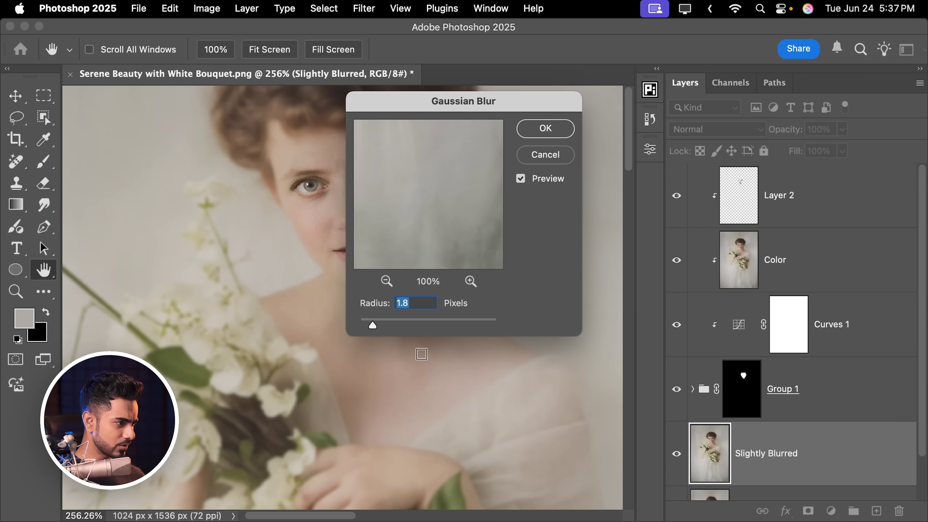
{"action": "type", "text": "1"}
{"action": "key", "text": "Tab"}
{"action": "scroll", "coordinate": [414, 445], "scroll_direction": "up", "scroll_amount": 5}
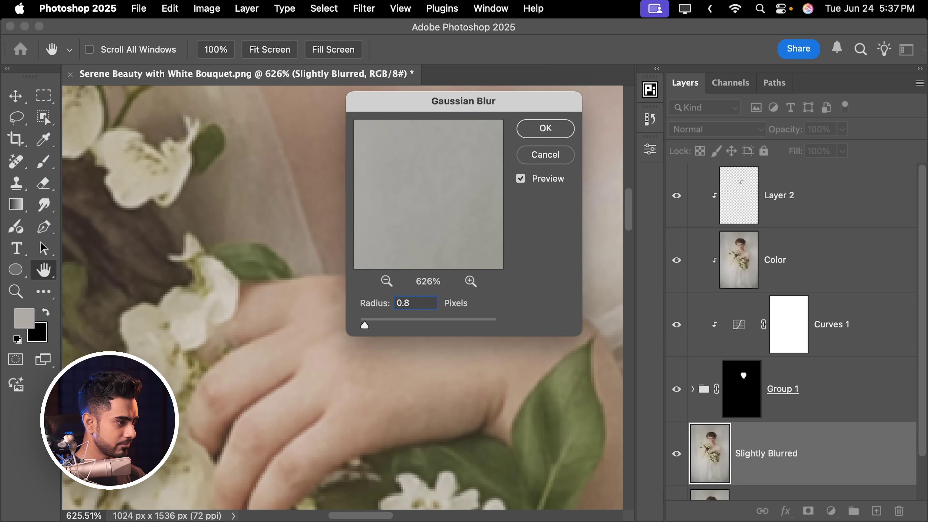
{"action": "left_click", "coordinate": [544, 132]}
{"action": "key", "text": "b"}
{"action": "scroll", "coordinate": [400, 166], "scroll_direction": "down", "scroll_amount": 5}
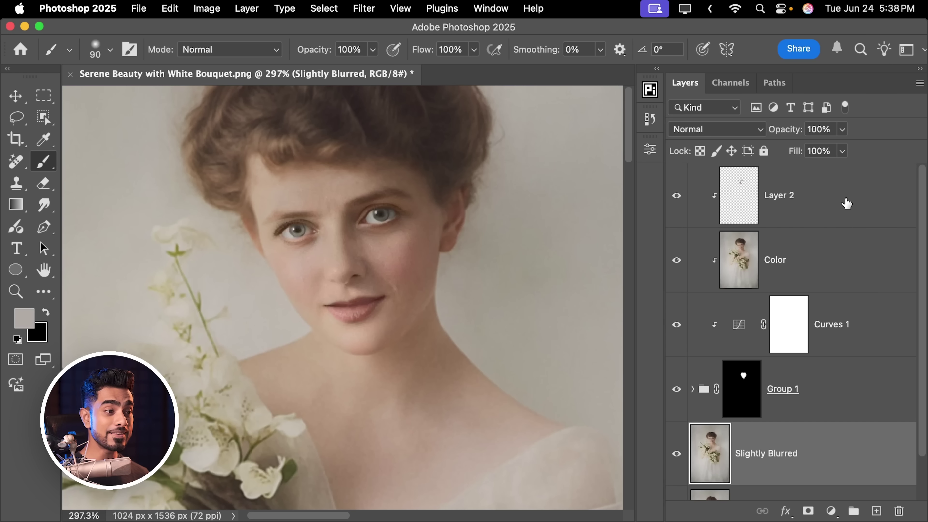
Stamp all visible layers into a new merged Layer 3 at the top.
{"action": "left_click", "coordinate": [844, 202]}
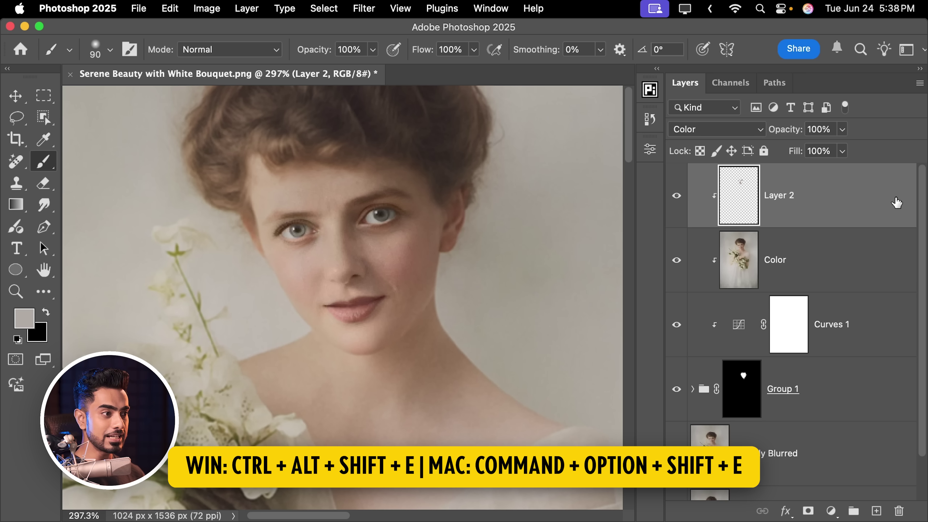
{"action": "key", "text": "super+alt+shift+e"}
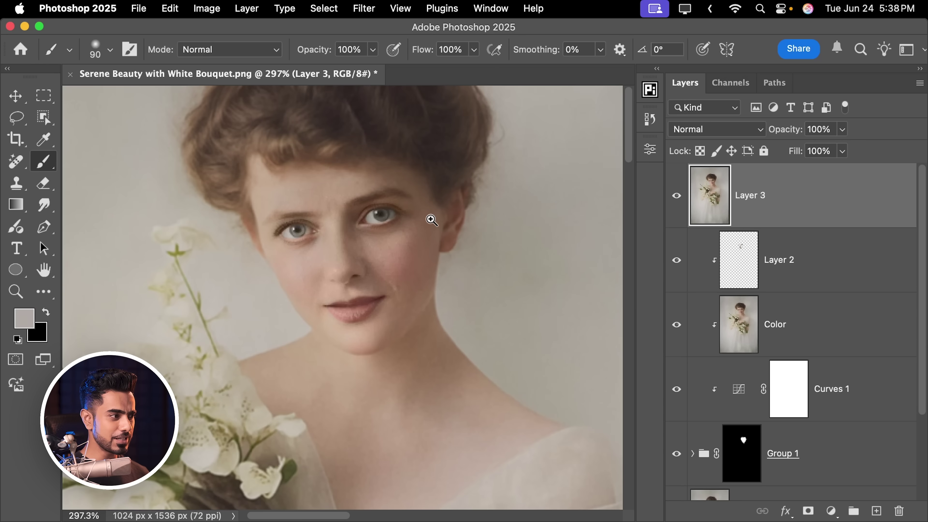
{"action": "left_click_drag", "start_coordinate": [431, 220], "coordinate": [387, 224]}
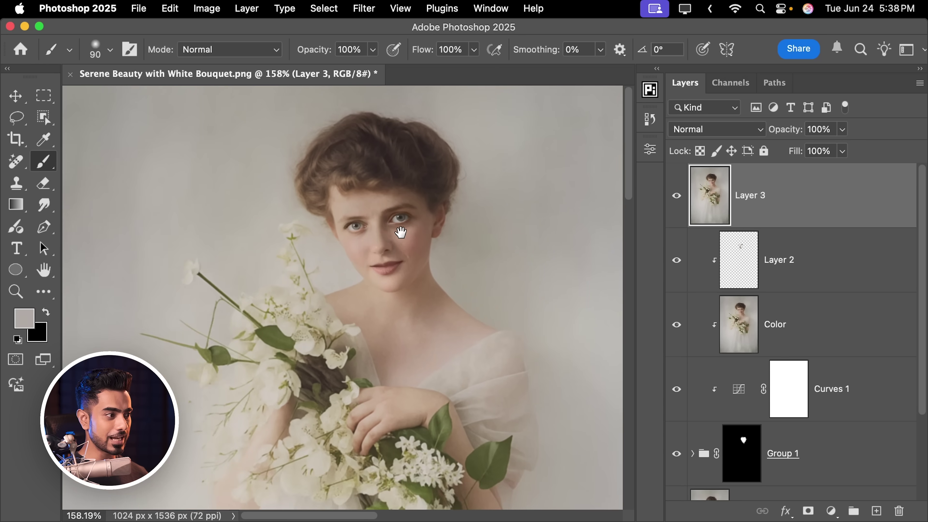
Convert Layer 3 for Smart Filters and open it in the Camera Raw Filter.
{"action": "left_click", "coordinate": [365, 8]}
{"action": "left_click", "coordinate": [381, 98]}
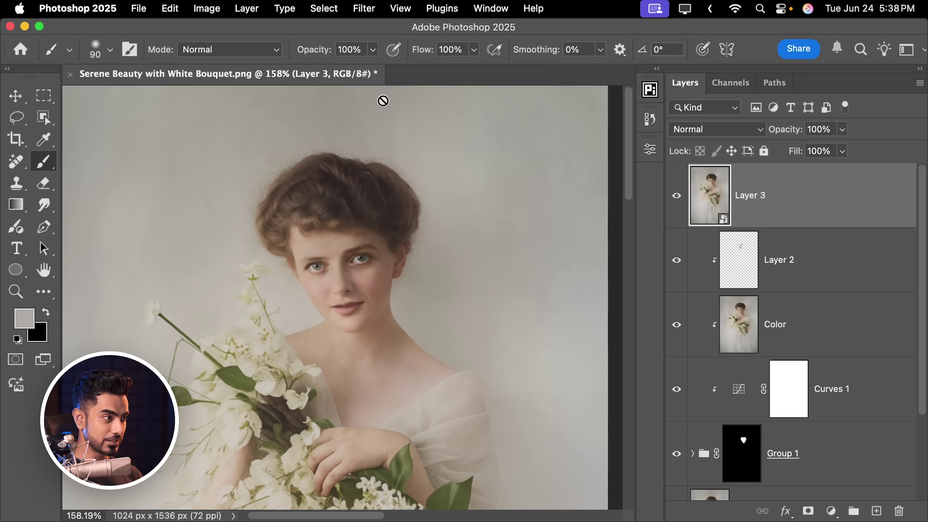
{"action": "left_click", "coordinate": [366, 8]}
{"action": "left_click", "coordinate": [397, 171]}
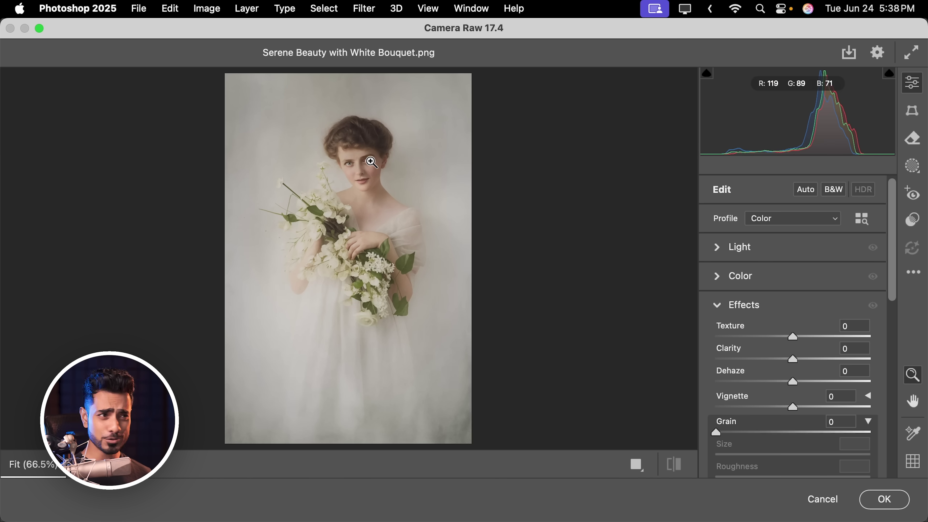
With the preview zoomed on the face, raise Sharpening to 44 in Detail.
{"action": "left_click", "coordinate": [371, 161]}
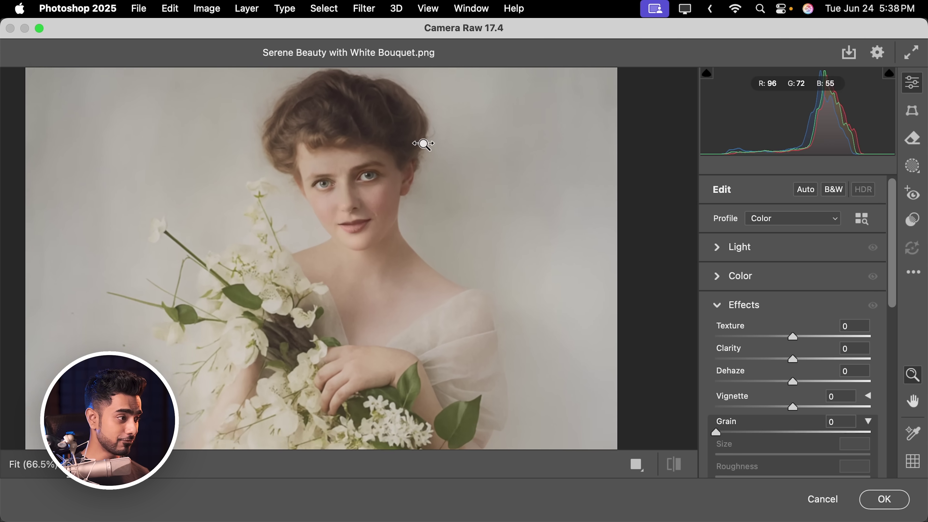
{"action": "scroll", "coordinate": [894, 274], "scroll_direction": "down", "scroll_amount": 10}
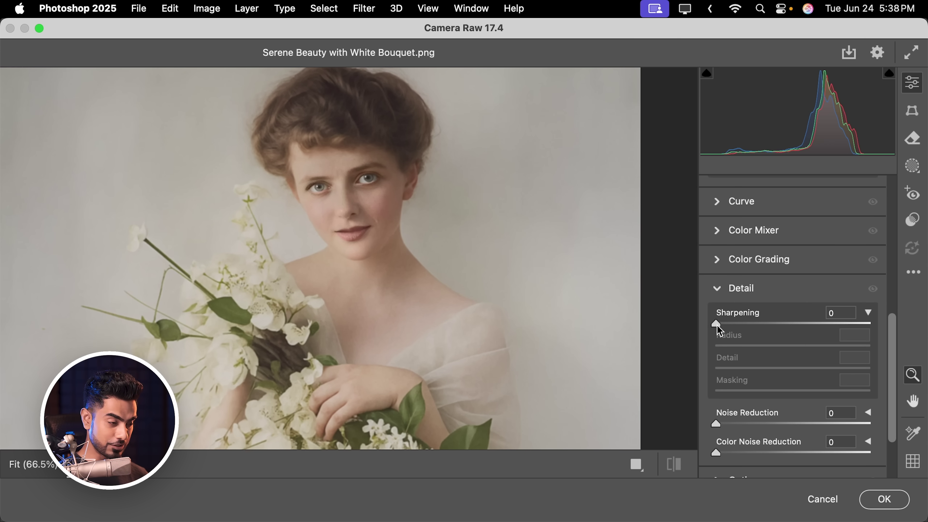
{"action": "left_click_drag", "start_coordinate": [717, 326], "coordinate": [735, 326]}
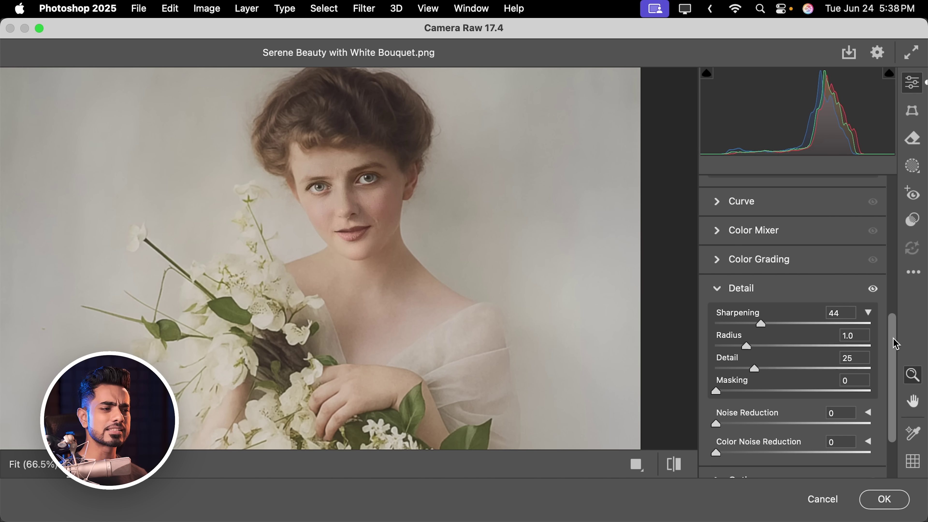
Add Grain 12 with Size 38 in Effects and apply the Camera Raw filter.
{"action": "scroll", "coordinate": [895, 343], "scroll_direction": "up", "scroll_amount": 7}
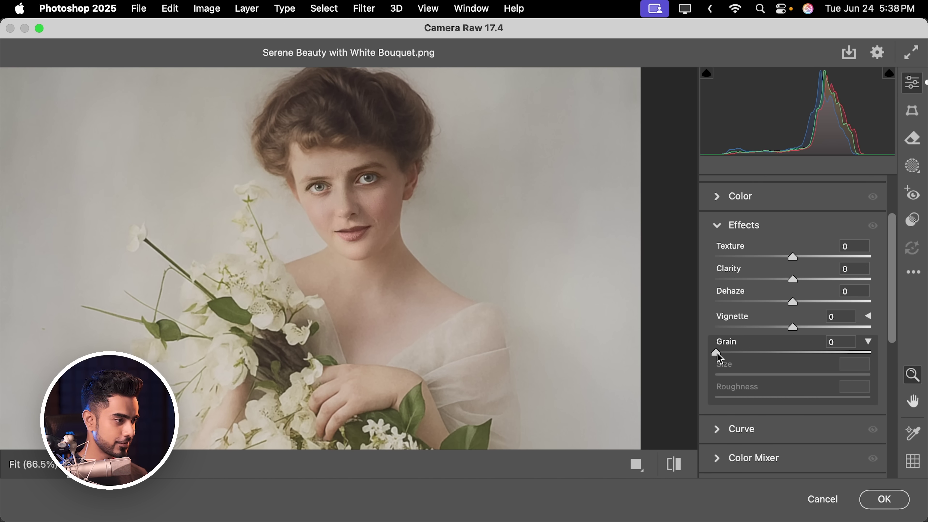
{"action": "left_click_drag", "start_coordinate": [717, 353], "coordinate": [774, 375]}
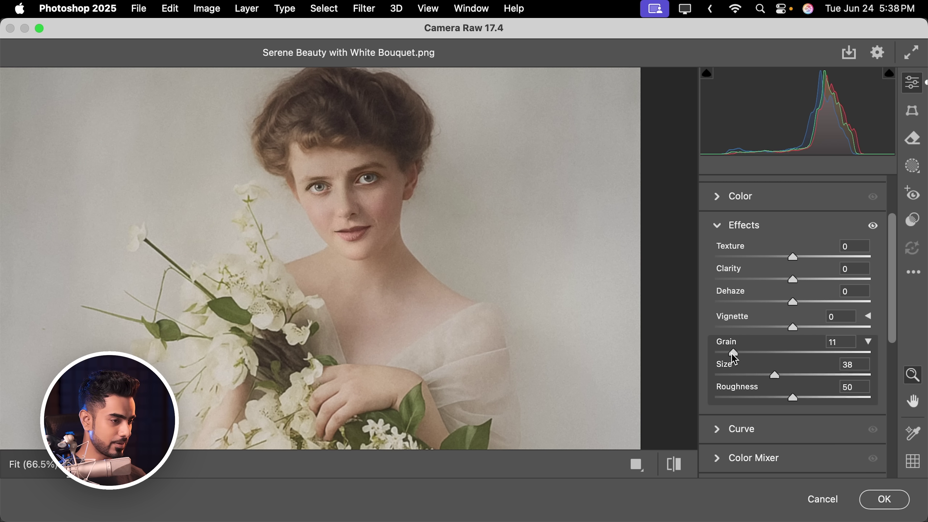
{"action": "left_click", "coordinate": [885, 499]}
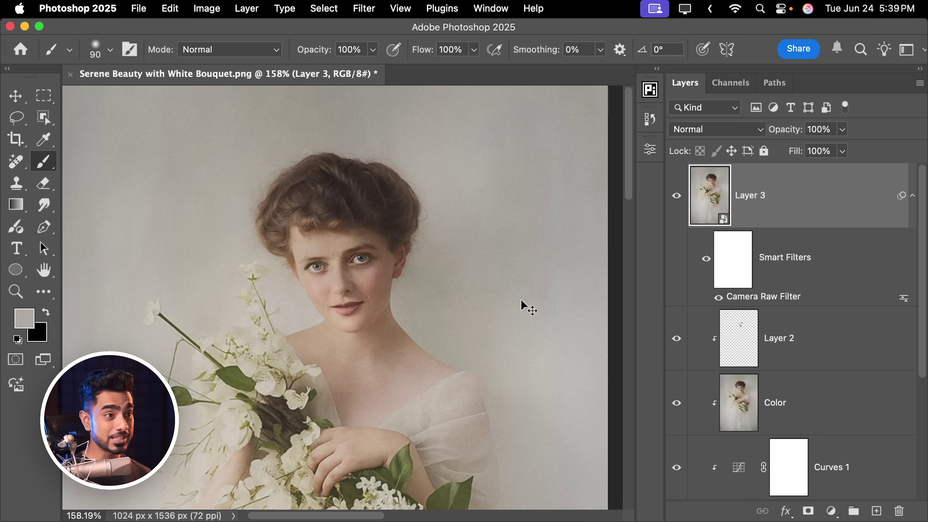